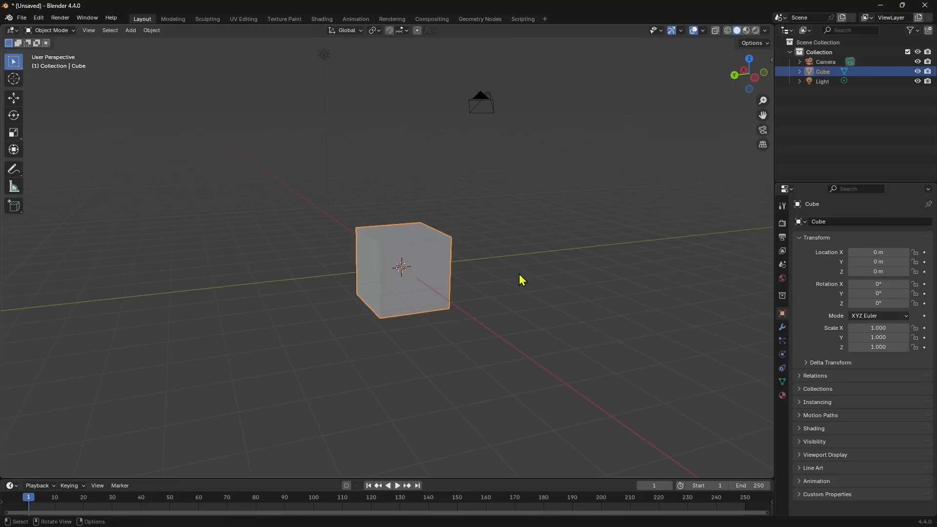
- Add a Subdivision Surface modifier to the default cube
middle_drag(515, 280, 429, 224)
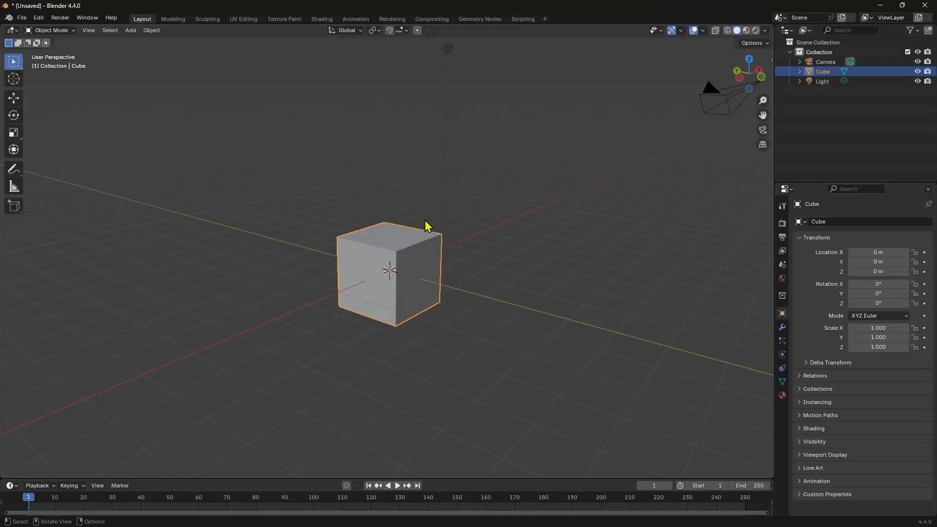
click(783, 328)
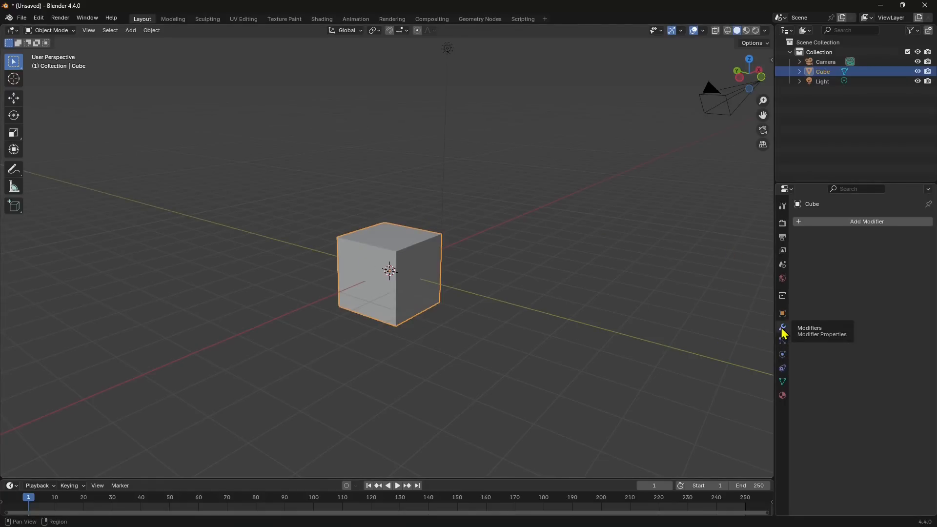
click(852, 222)
click(815, 223)
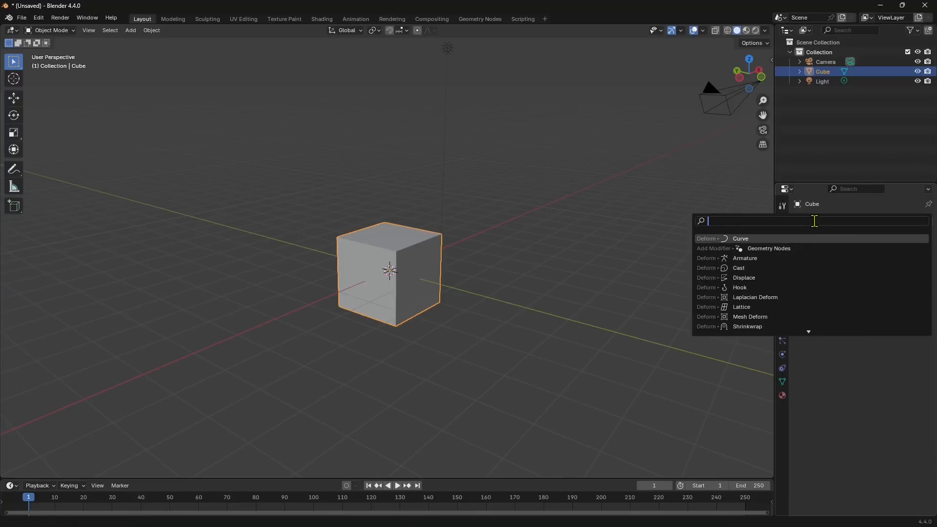
text(sub)
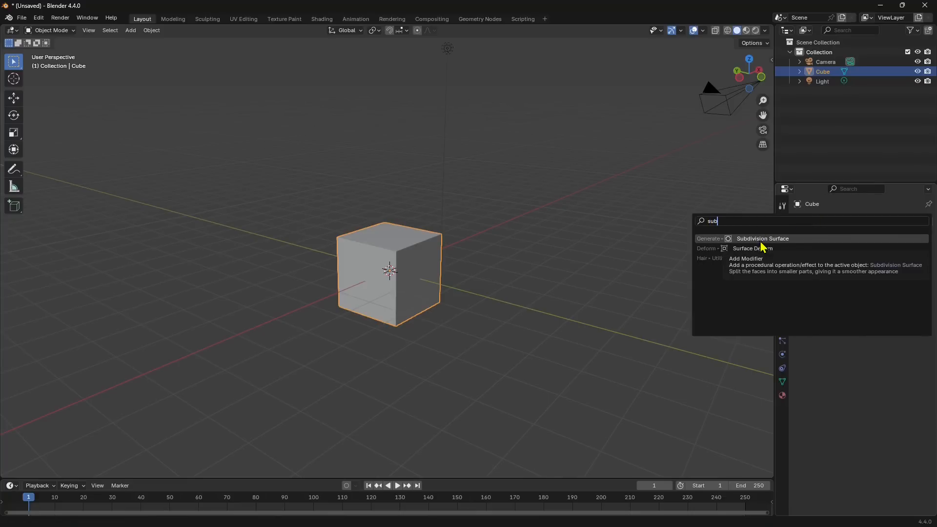
click(744, 241)
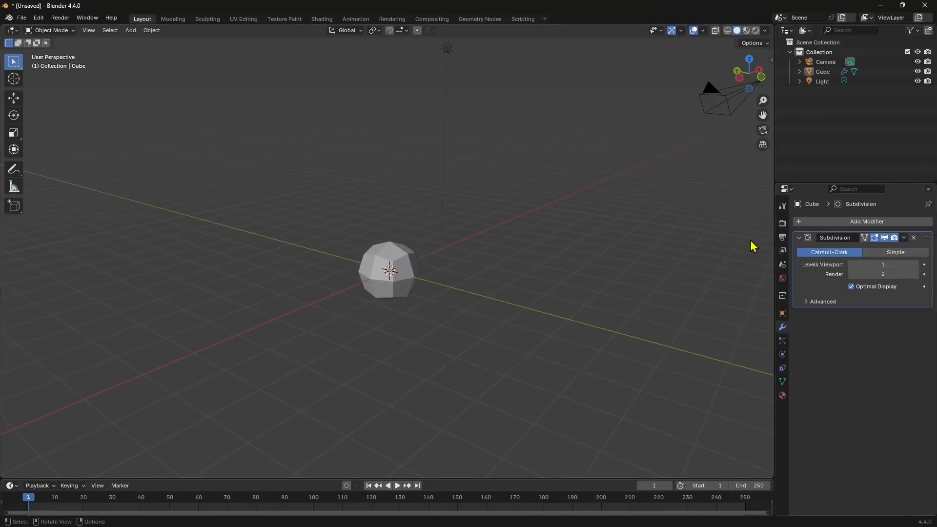
- Set the Subdivision modifier's viewport and render levels to 4
scroll(420, 279, up, 2)
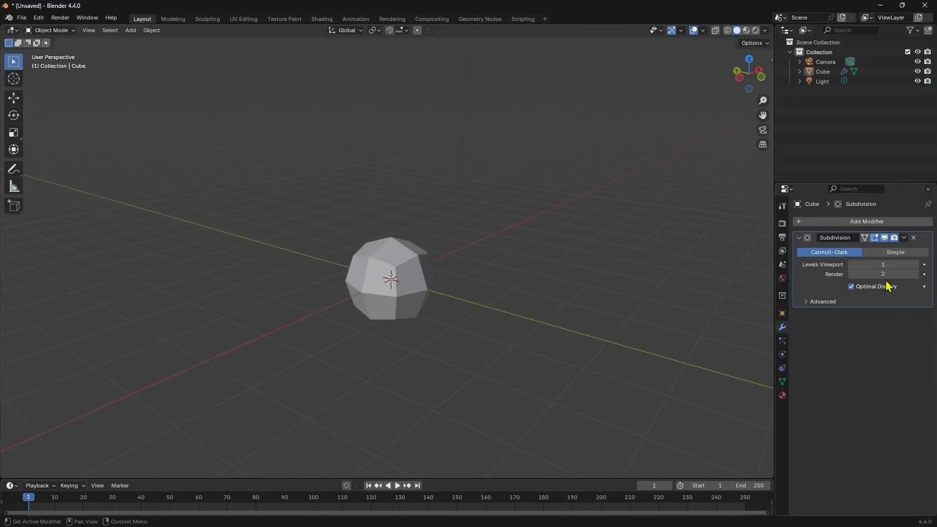
click(917, 265)
click(916, 265)
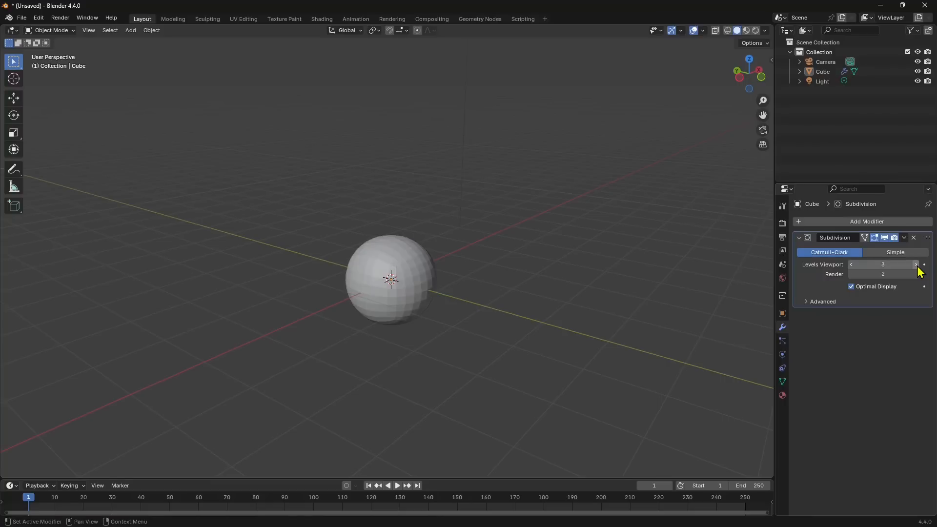
click(917, 265)
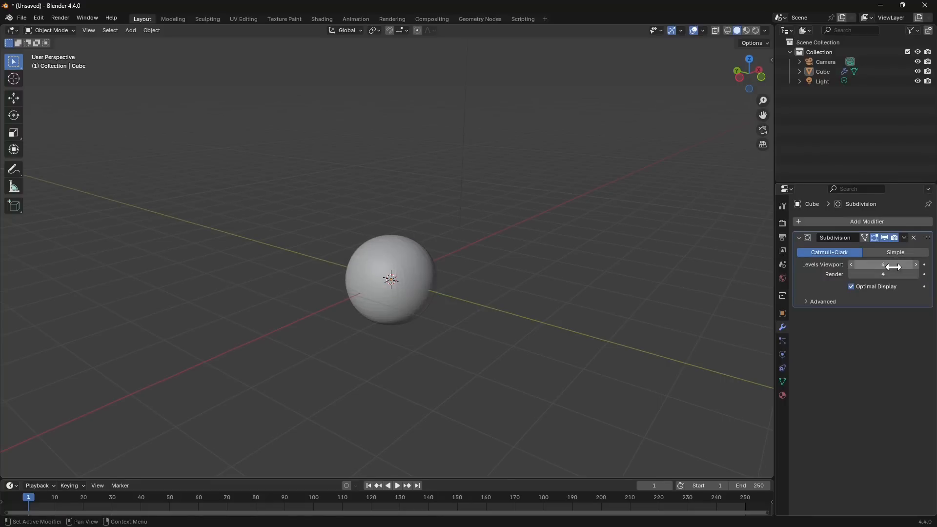
- Apply smooth shading to the subdivided cube
middle_drag(525, 284, 528, 273)
scroll(528, 272, down, 1)
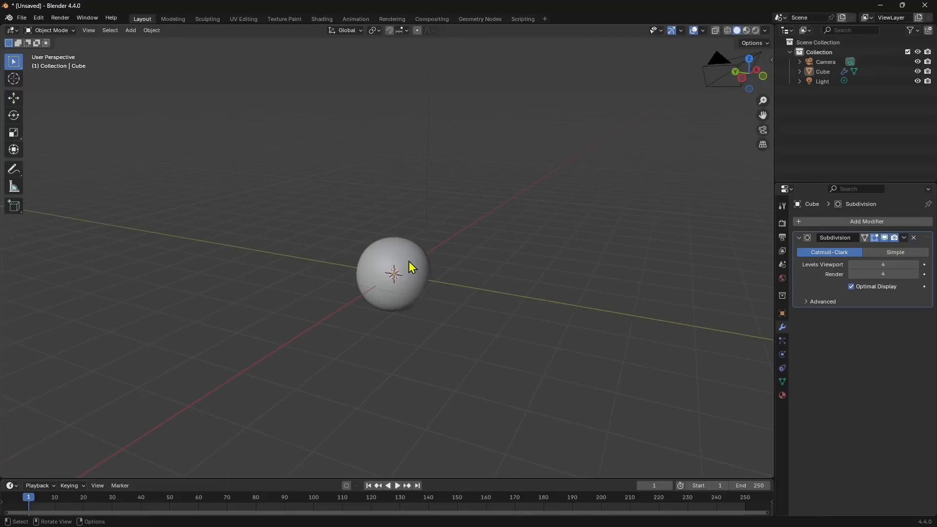
click(384, 259)
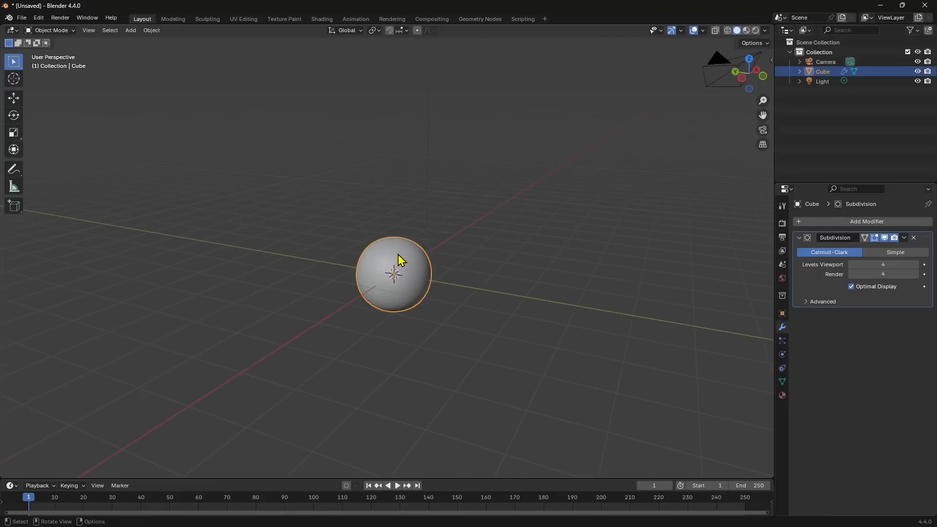
scroll(381, 286, up, 5)
middle_drag(393, 299, 380, 278)
right_click(399, 244)
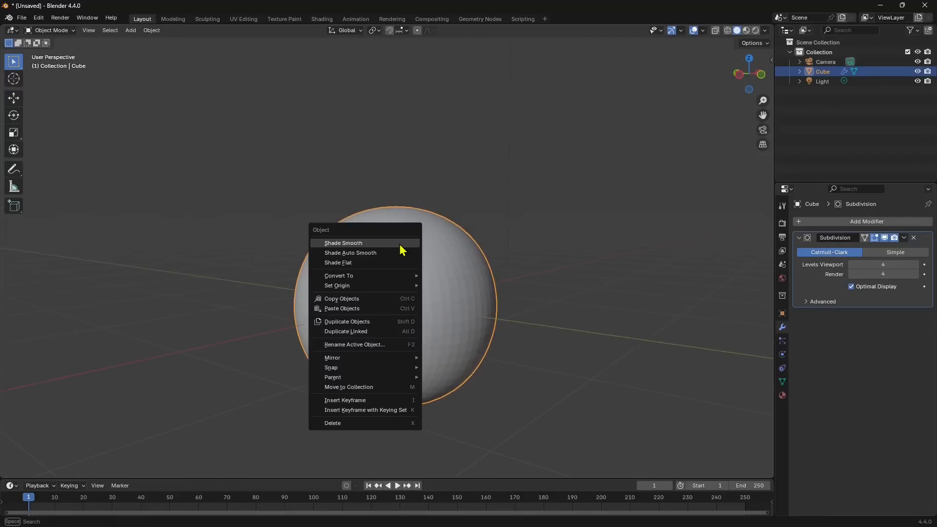
click(347, 244)
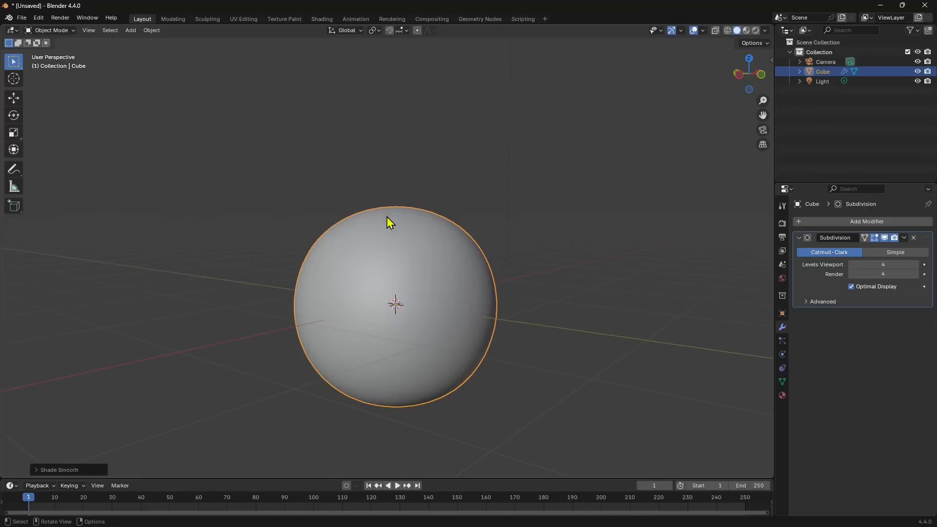
- Switch the smooth-shaded object to Edit Mode
mouse_move(385, 286)
middle_down()
mouse_move(369, 286)
mouse_move(424, 301)
mouse_move(388, 300)
middle_up()
scroll(389, 300, down, 3)
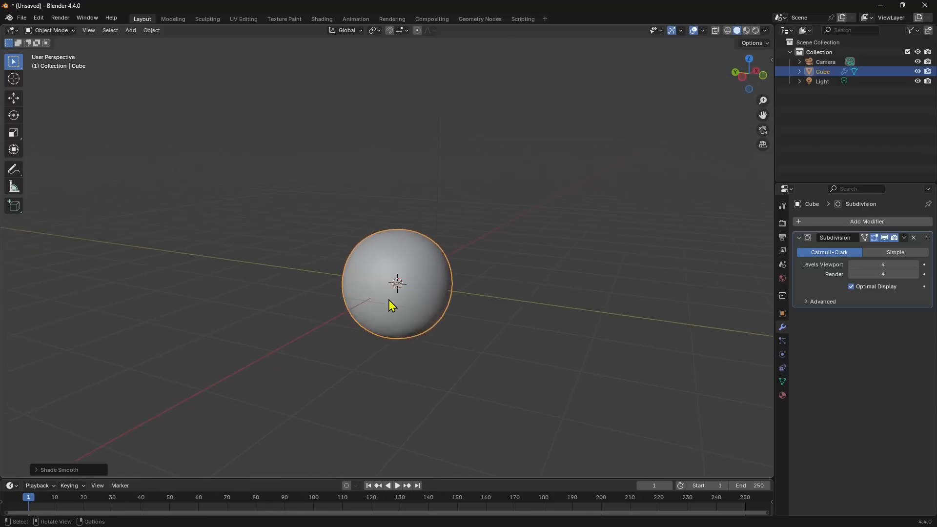
scroll(391, 306, down, 1)
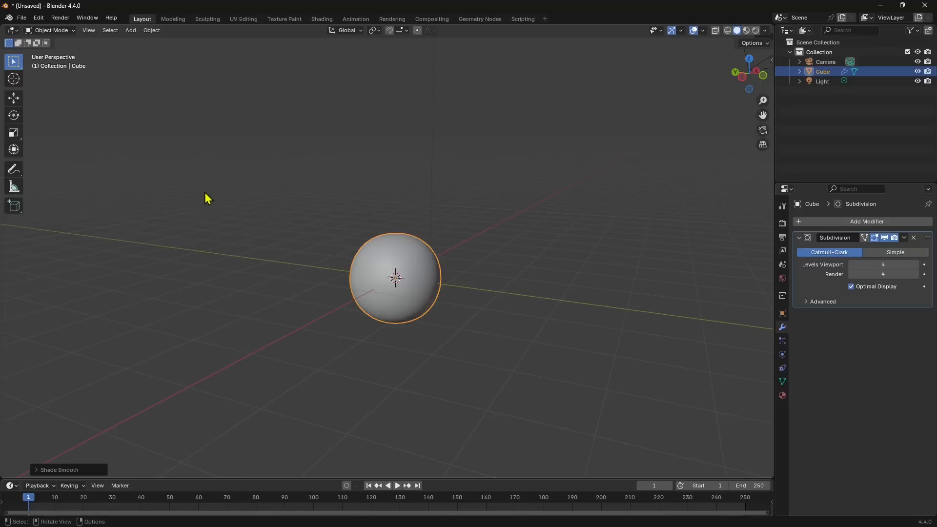
click(47, 30)
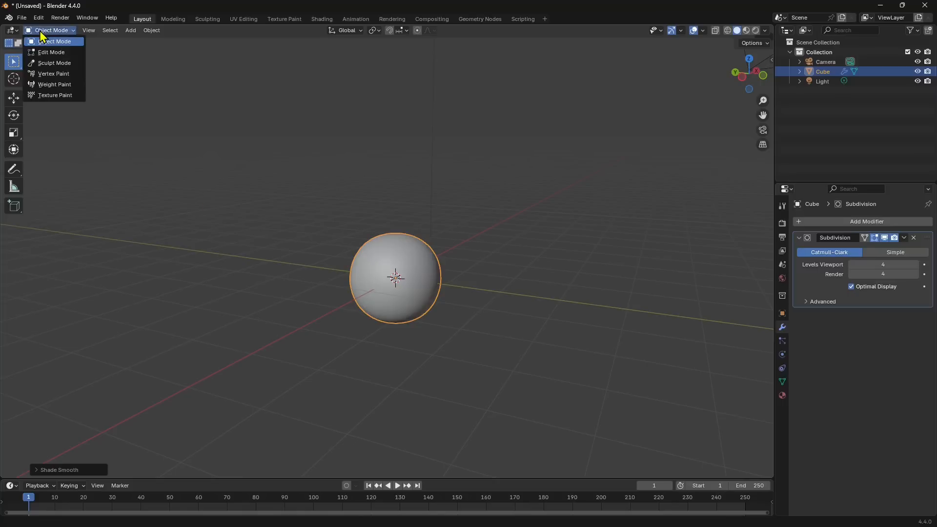
click(48, 52)
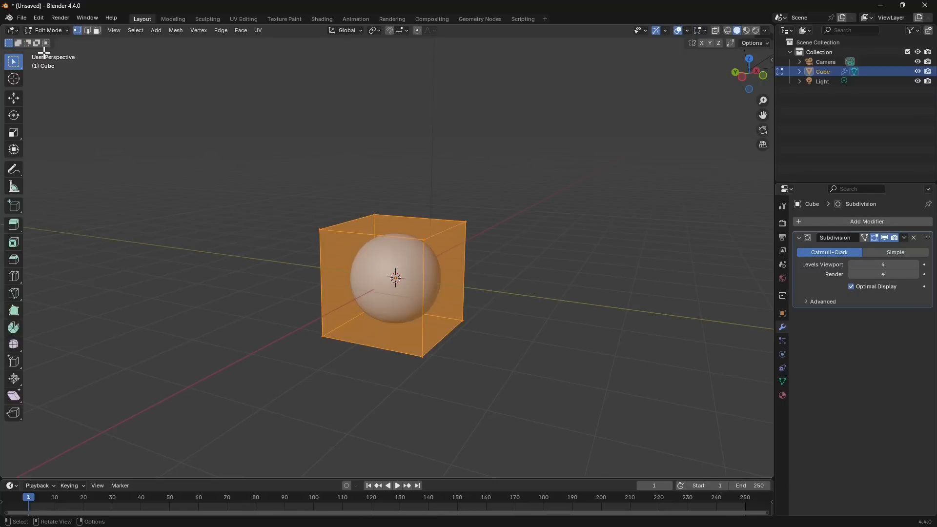
- Use face selection and extrude the cage's top face upward, roughly doubling the cage's height
click(413, 231)
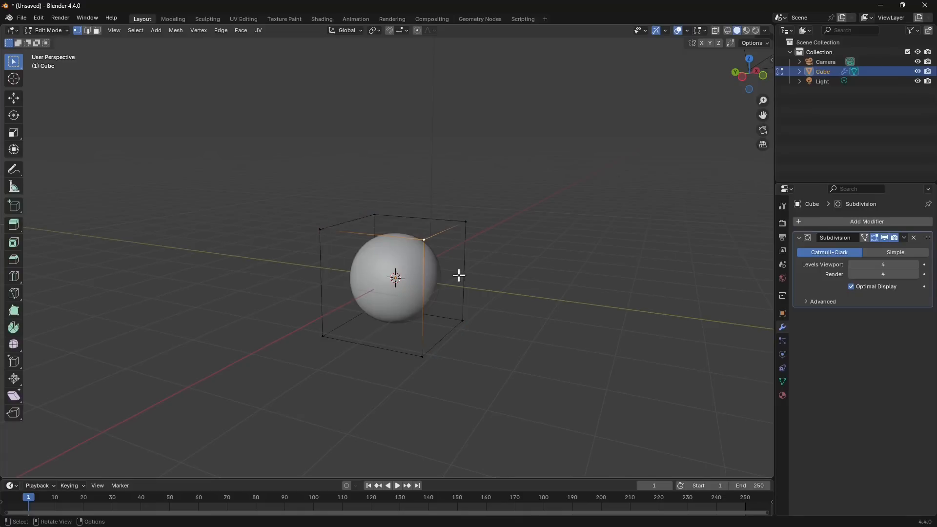
click(14, 226)
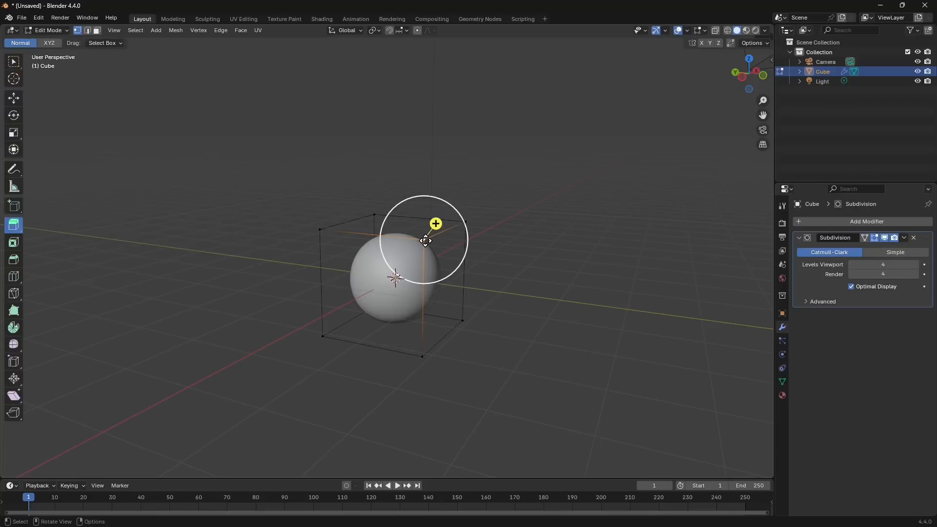
click(88, 31)
click(98, 31)
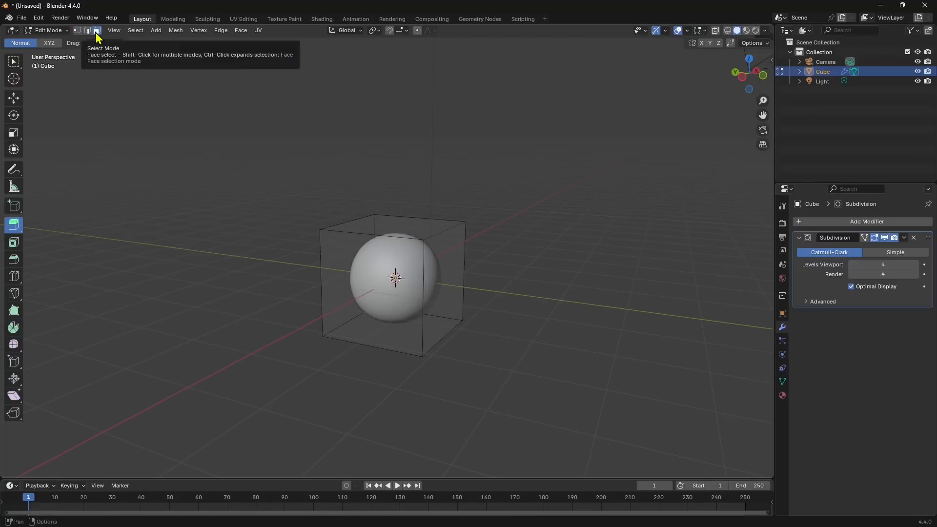
middle_drag(271, 194, 276, 208)
click(401, 236)
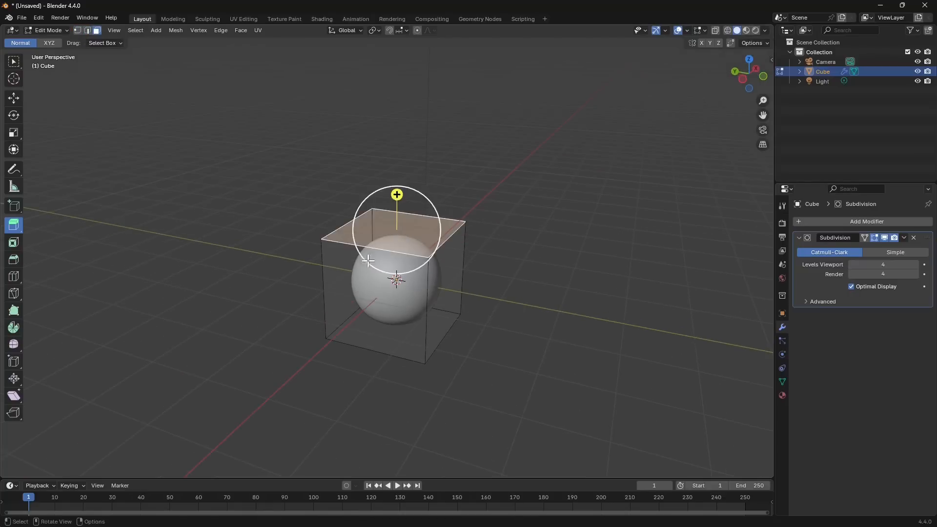
middle_drag(378, 225, 386, 205)
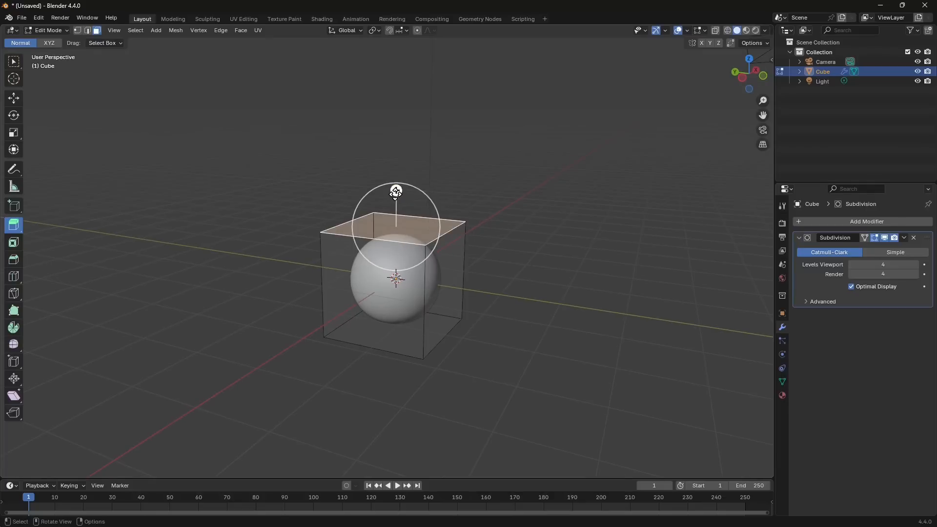
drag(396, 191, 402, 86)
- Scale the extruded top face uniformly down to about 0.15 so the shape tapers to a narrow tip
mouse_move(414, 273)
middle_down()
mouse_move(427, 234)
mouse_move(472, 255)
mouse_move(447, 279)
mouse_move(360, 276)
mouse_move(408, 279)
mouse_move(405, 289)
middle_up()
middle_drag(439, 161, 410, 166)
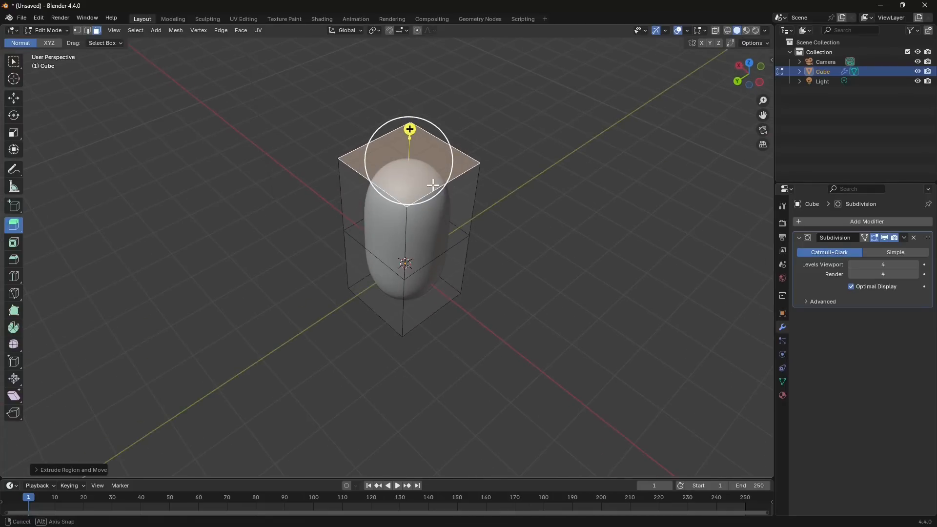
click(16, 137)
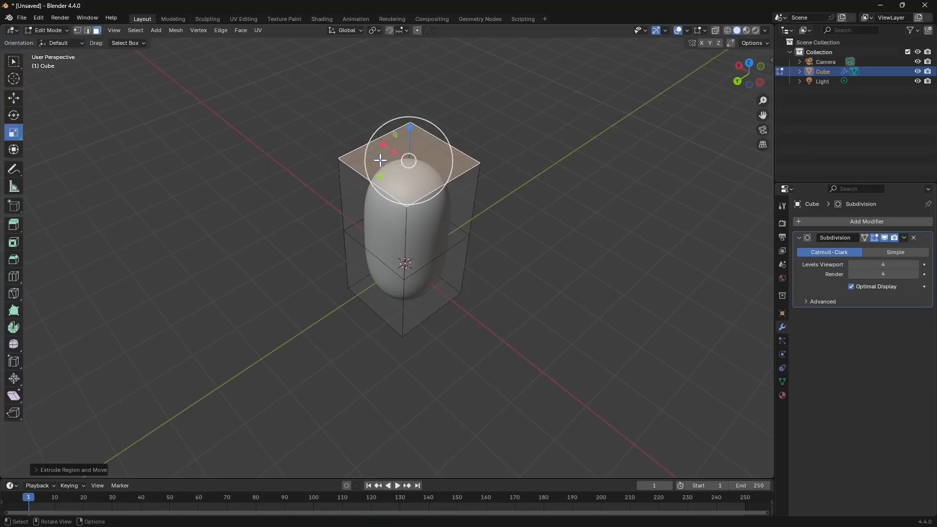
drag(381, 160, 386, 159)
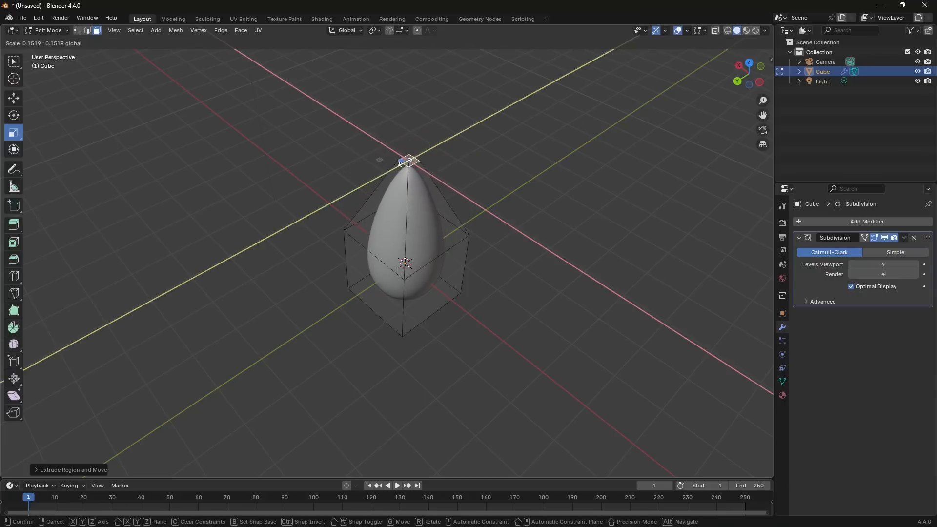
drag(407, 162, 408, 162)
- Extrude the small top face upward to form a thin neck above the teardrop body
middle_drag(414, 226, 416, 195)
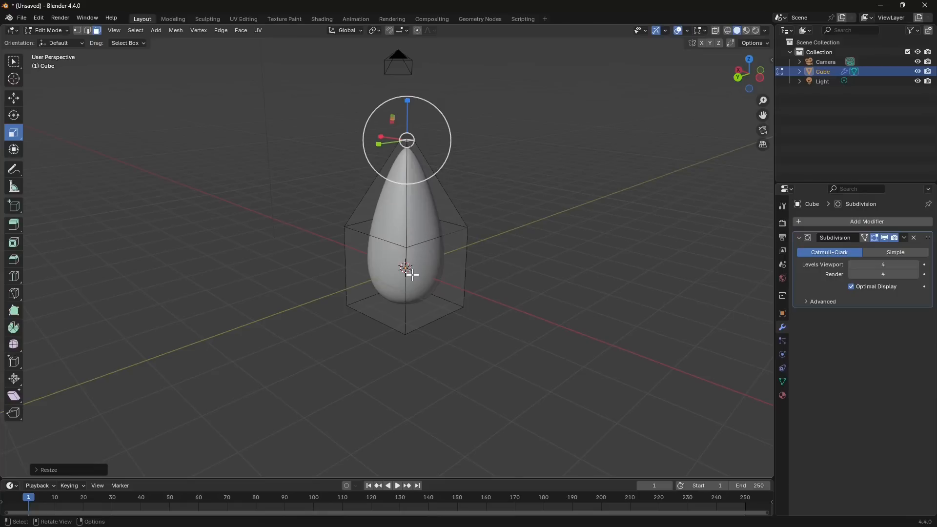
middle_drag(411, 222, 387, 265)
scroll(386, 265, down, 1)
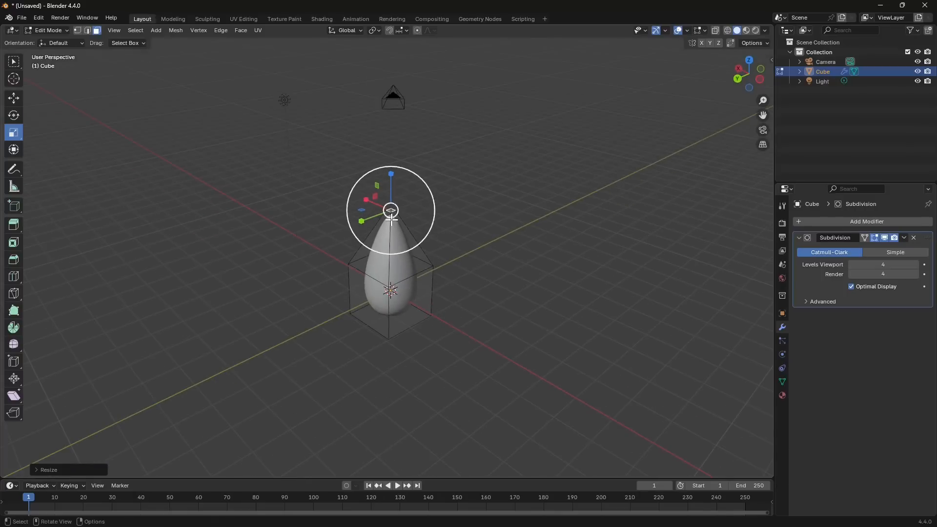
scroll(400, 230, up, 3)
shift+middle_drag(401, 226, 372, 245)
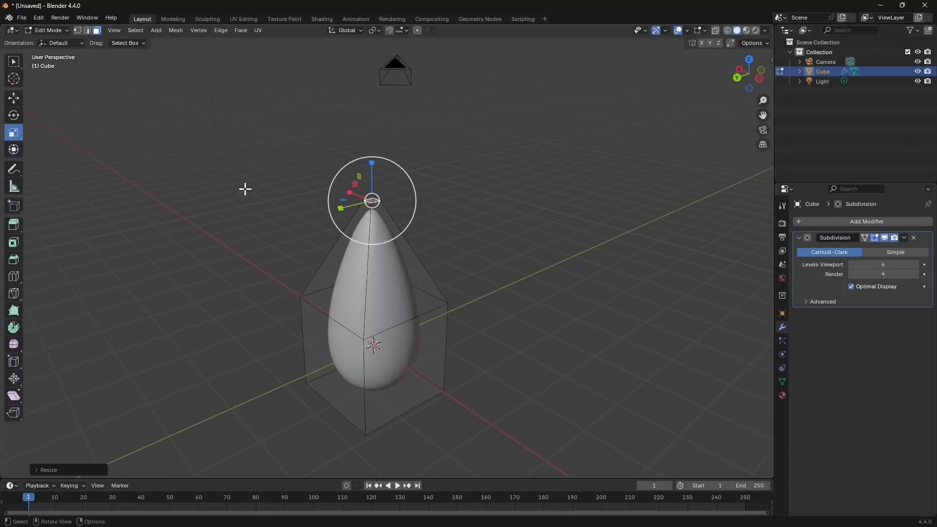
click(13, 226)
drag(371, 166, 376, 117)
- Try extending the neck with another upward extrusion of its small top face, and undo it
scroll(374, 158, down, 2)
middle_drag(377, 177, 375, 151)
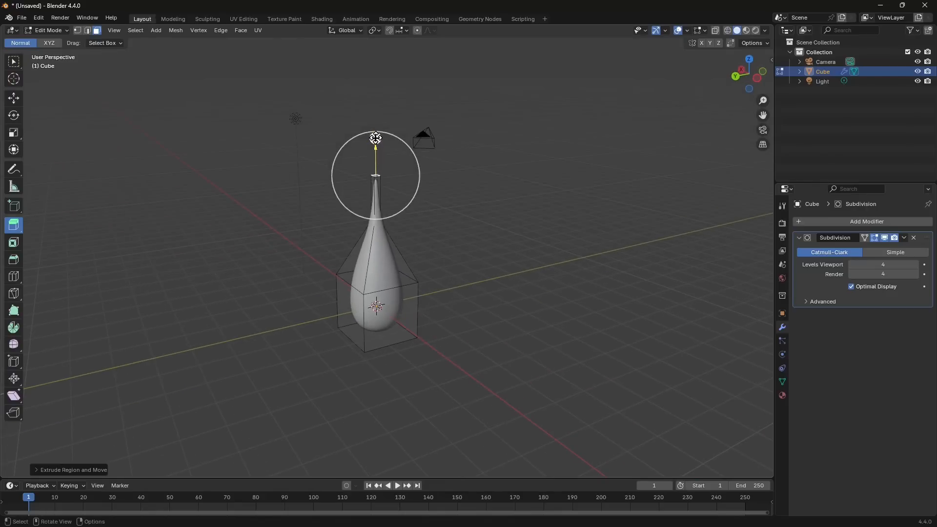
drag(375, 138, 393, 109)
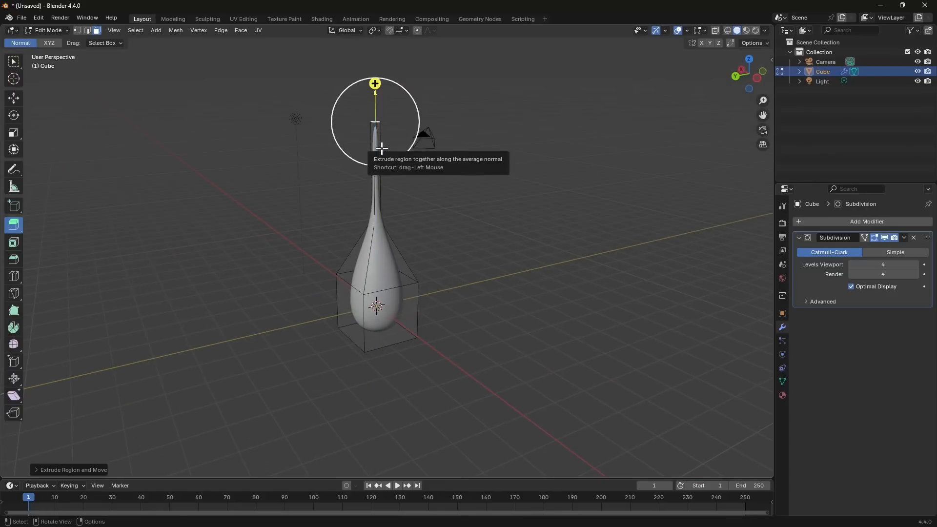
scroll(380, 168, up, 3)
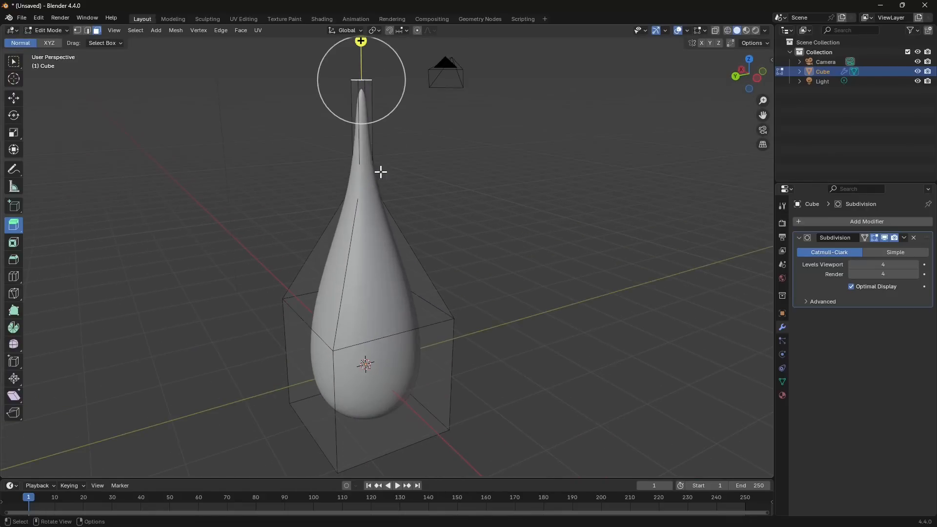
scroll(391, 175, down, 2)
scroll(419, 205, down, 2)
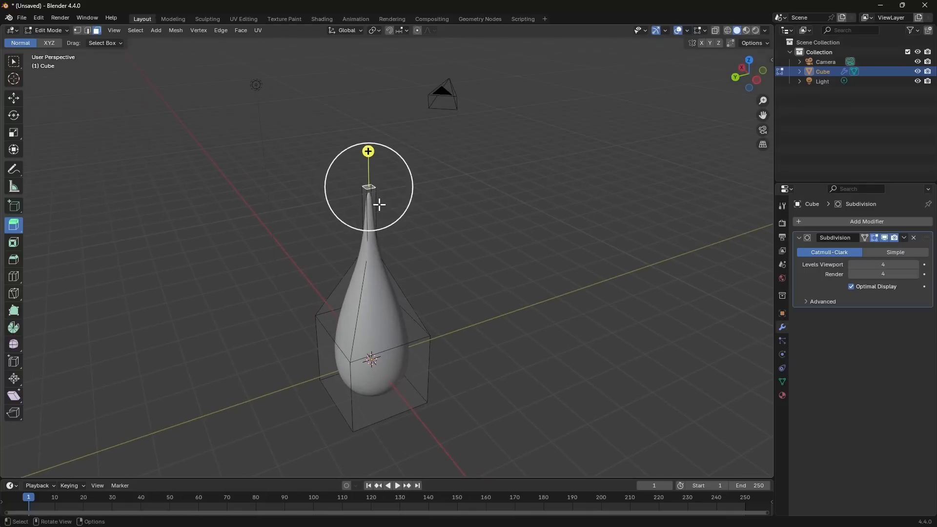
drag(376, 155, 371, 95)
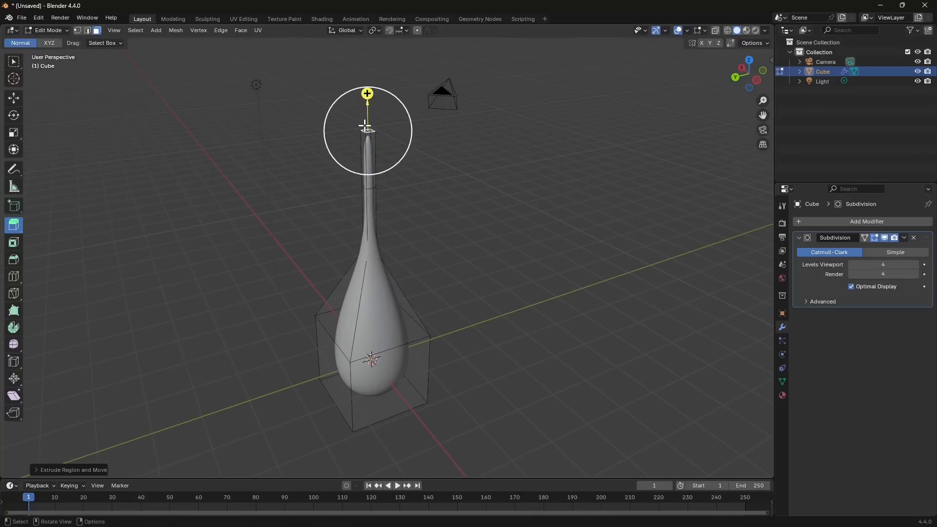
key(ctrl+z)
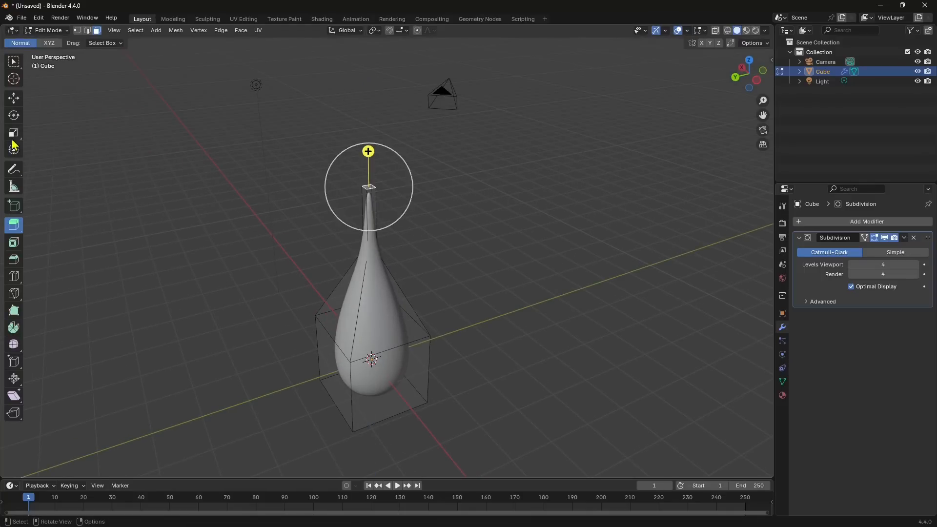
- Move the neck's small top face straight up along Z to lengthen the neck
click(14, 98)
drag(369, 150, 383, 40)
- Switch the mesh selection mode to edges and clear the selection on the teardrop's lower cage
middle_drag(379, 76, 394, 328)
scroll(380, 324, up, 3)
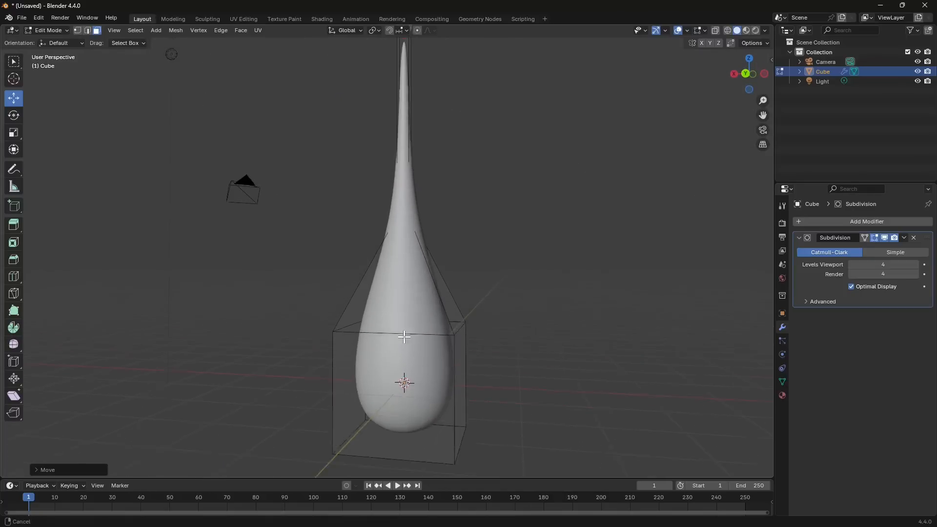
click(392, 286)
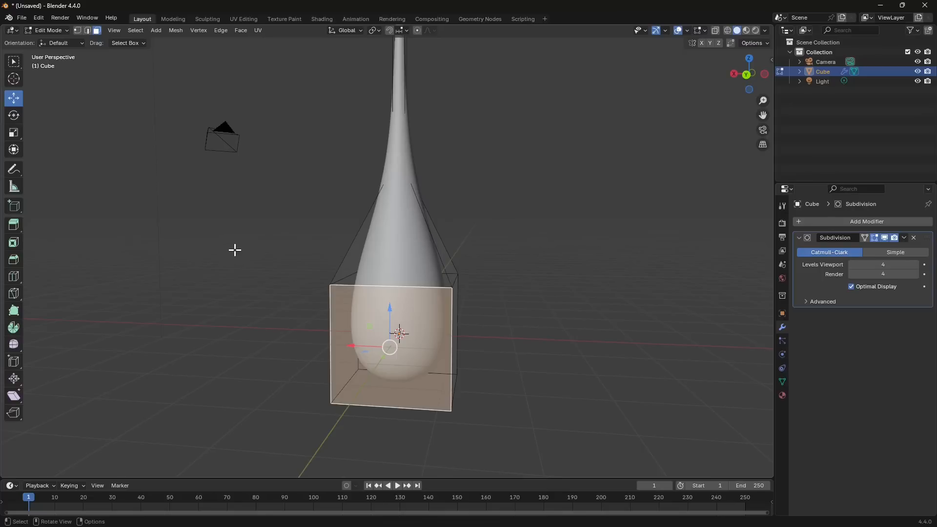
click(89, 34)
click(231, 259)
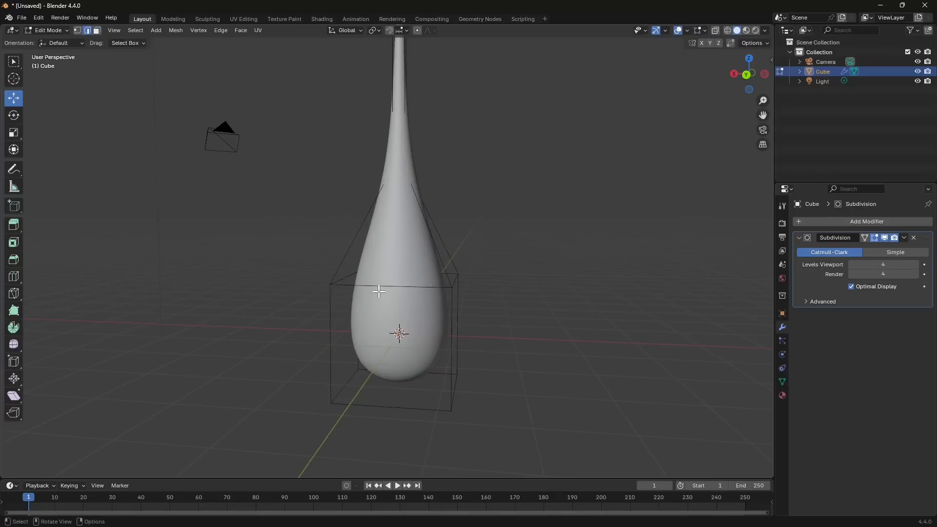
- Select the full edge loop around the upper rim of the box-shaped cage at the teardrop's base
click(381, 287)
middle_drag(478, 339, 362, 288)
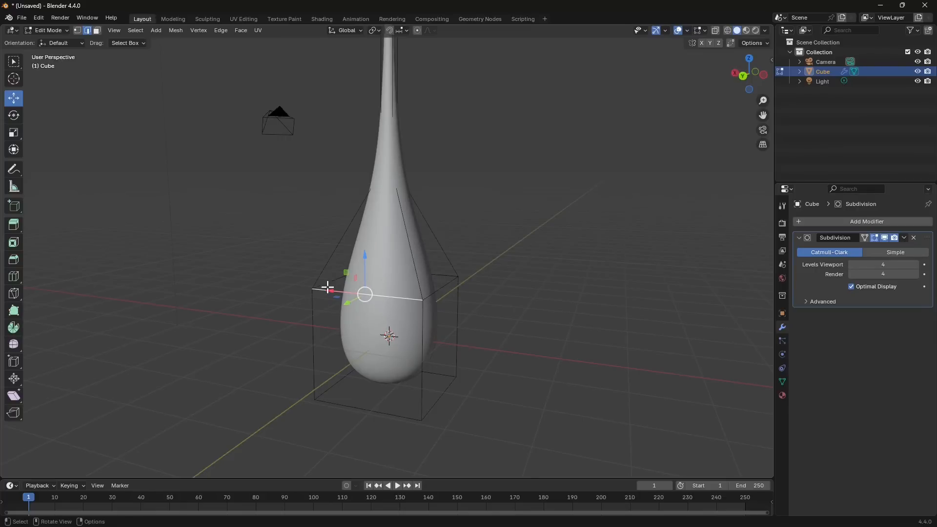
ctrl+click(392, 297)
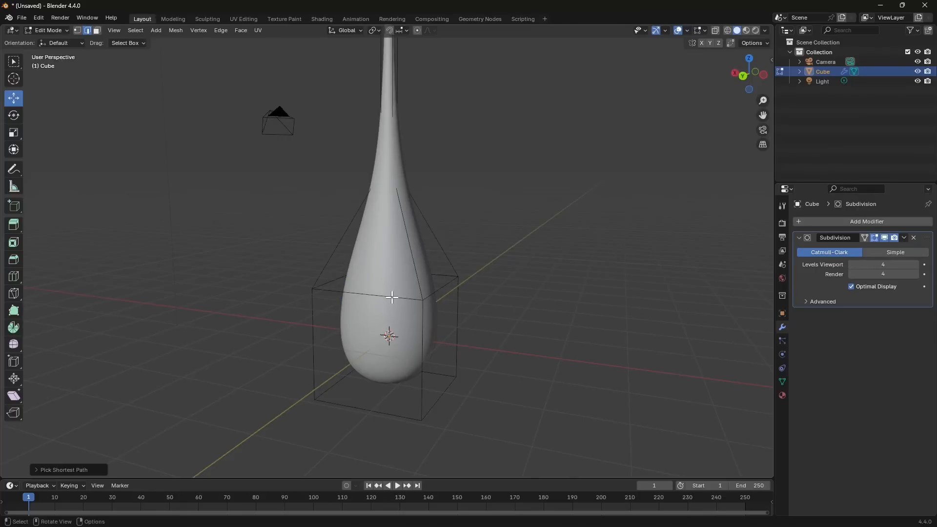
click(391, 297)
middle_drag(417, 301, 343, 305)
shift+click(414, 296)
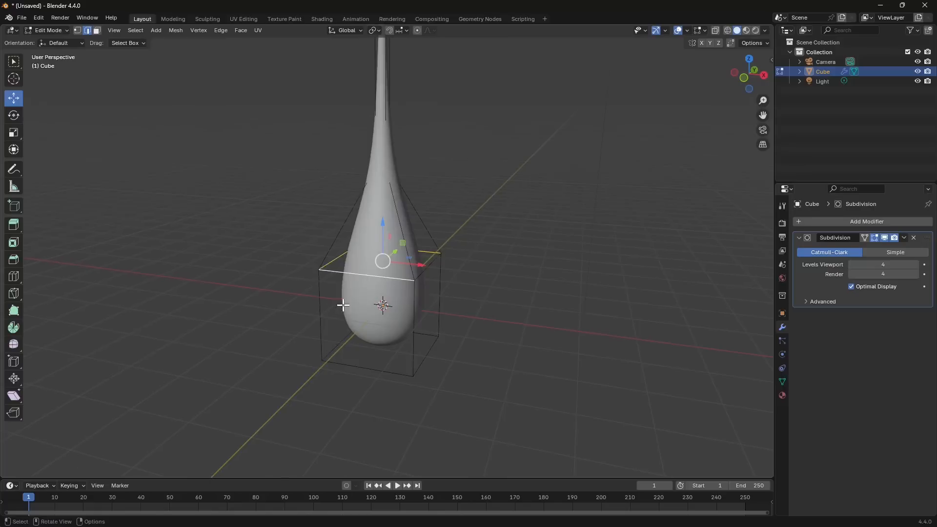
click(467, 307)
alt+click(336, 272)
middle_drag(274, 297, 433, 249)
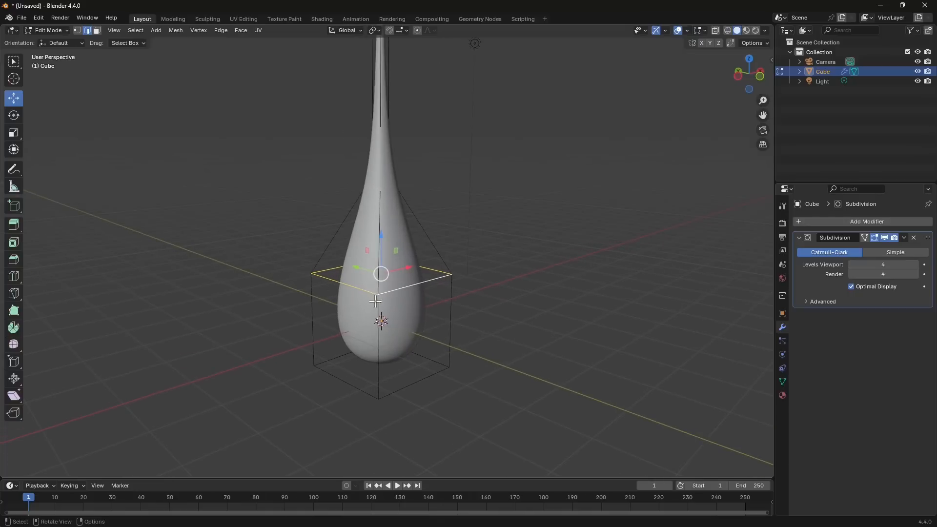
middle_drag(376, 301, 428, 259)
- Adjust the rim edge loop's height along Z to reshape the teardrop's body, fine-tuning it in the Left Orthographic view
drag(382, 243, 391, 54)
middle_drag(378, 189, 382, 89)
drag(382, 90, 373, 236)
middle_drag(434, 230, 457, 235)
click(749, 73)
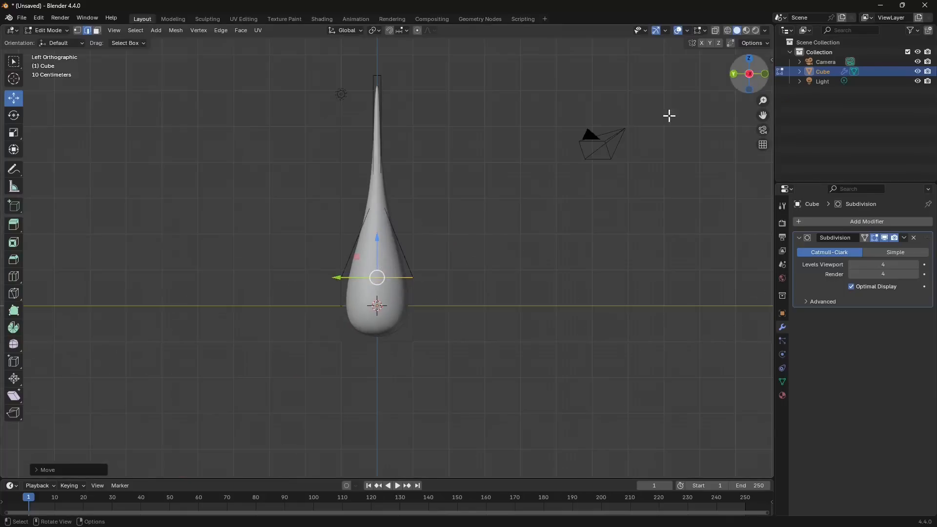
scroll(384, 275, up, 3)
drag(371, 258, 378, 230)
scroll(357, 267, down, 2)
scroll(376, 268, down, 3)
middle_drag(396, 263, 342, 293)
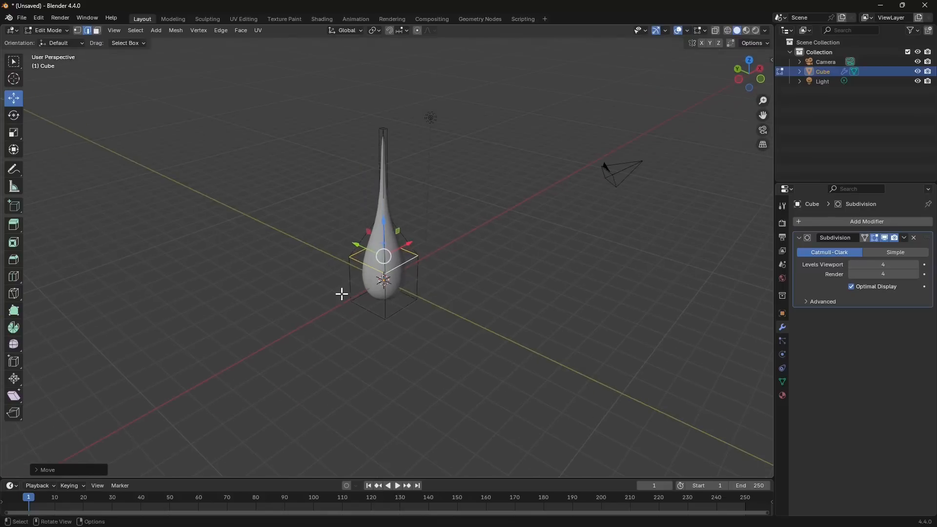
scroll(391, 296, up, 1)
shift+middle_drag(366, 264, 366, 289)
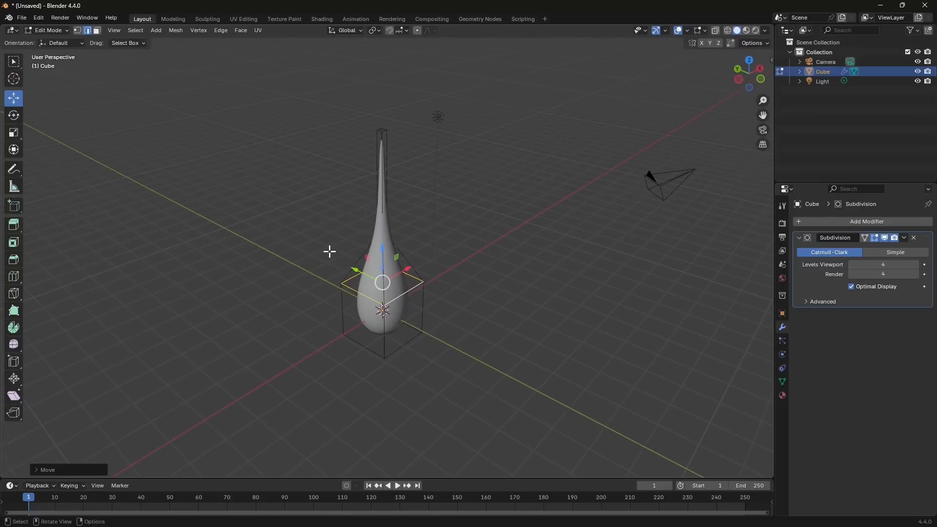
- Return to Object Mode and paste a duplicate of the teardrop in place
key(Tab)
middle_drag(330, 252, 416, 270)
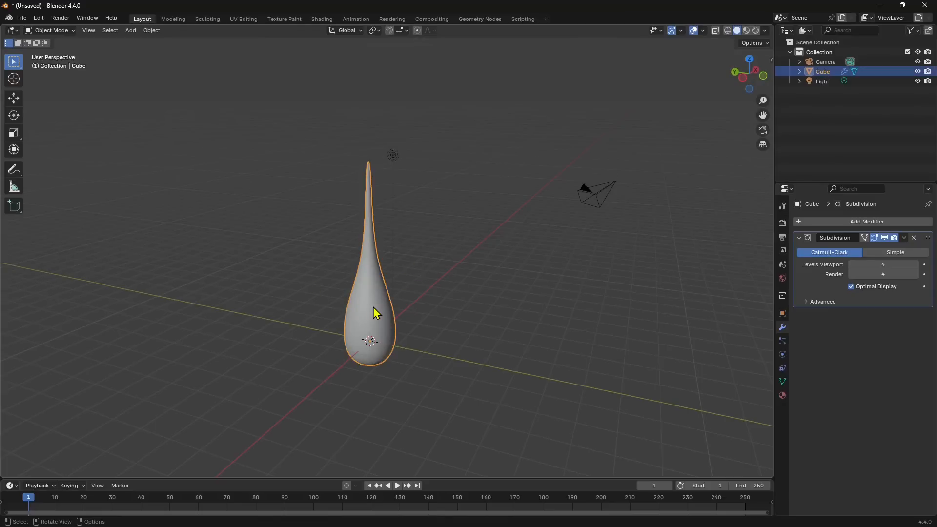
key(ctrl+v)
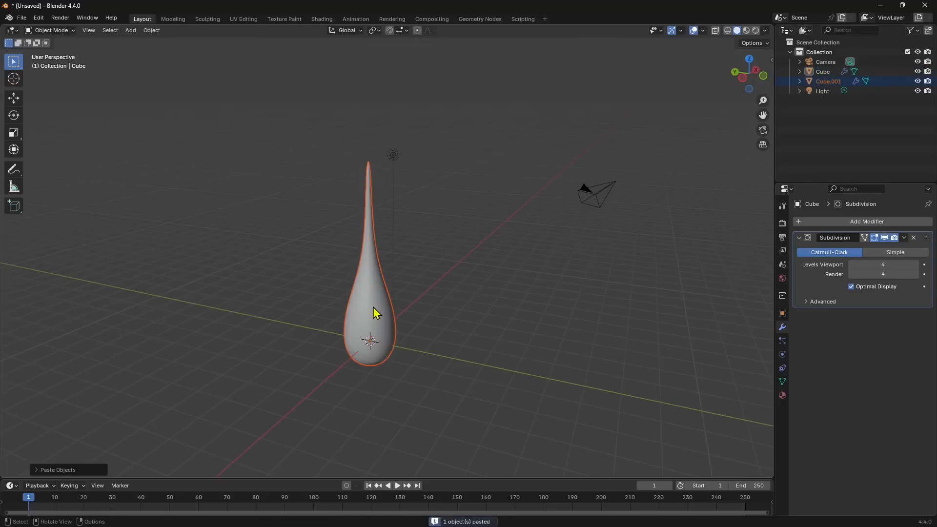
- Move the duplicate teardrop straight up along Z so its body rests on the tip of the original
click(13, 98)
scroll(341, 255, down, 2)
drag(376, 277, 381, 131)
scroll(400, 201, up, 1)
middle_drag(400, 218, 375, 196)
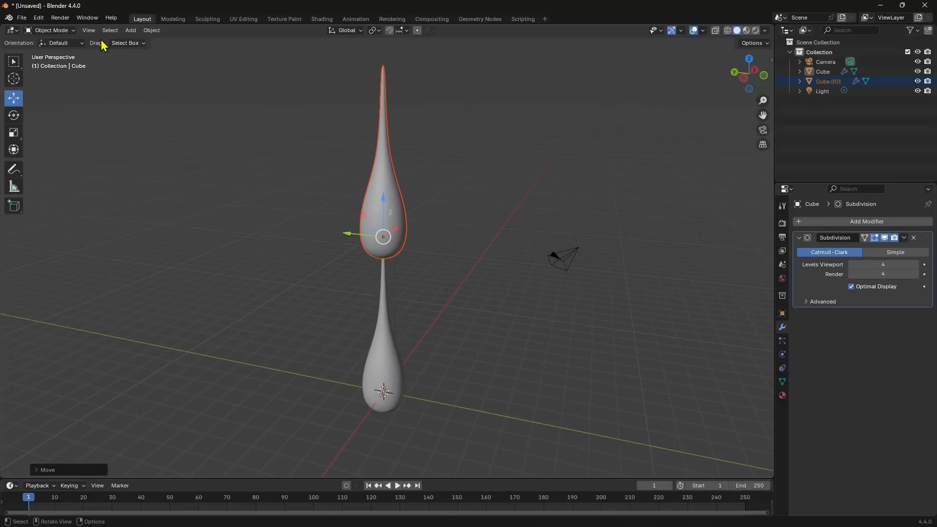
- In Edit Mode, extrude one side face of the upper teardrop's body cage outward into a long horizontal arm
click(49, 30)
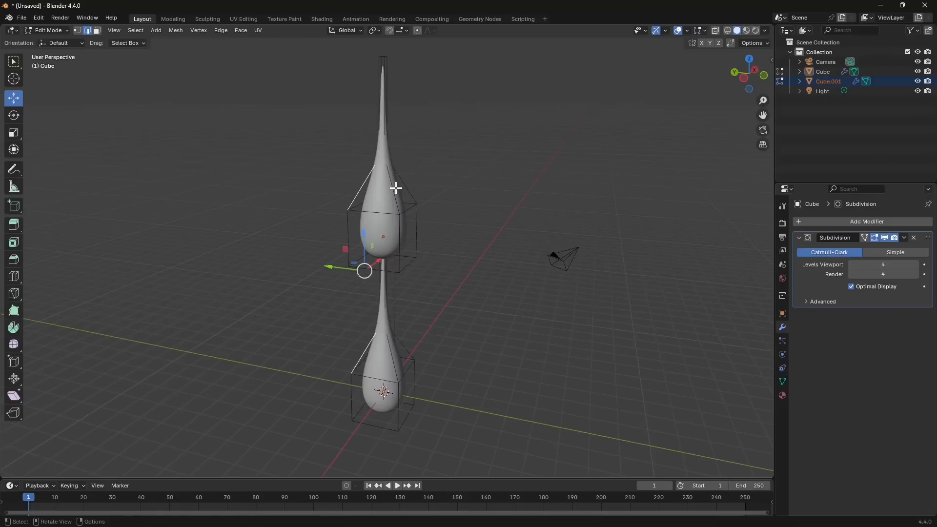
click(417, 231)
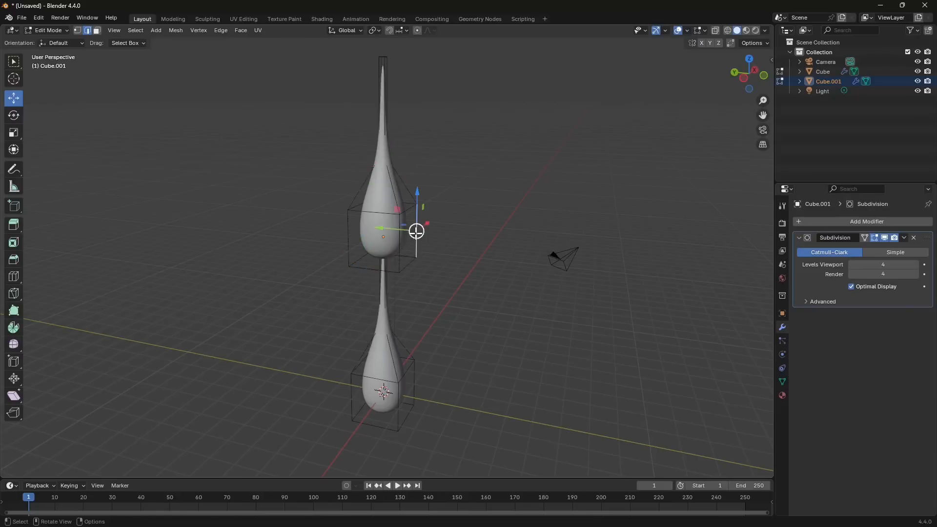
click(97, 30)
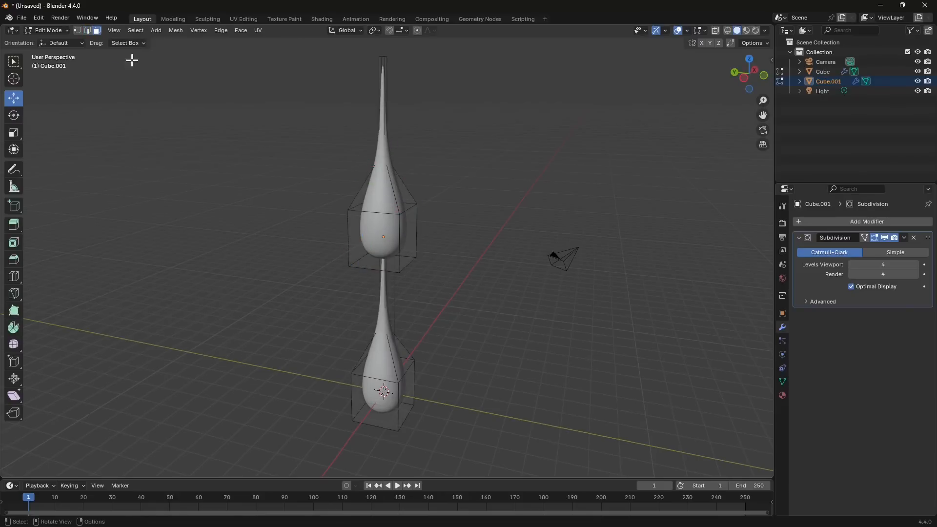
click(406, 235)
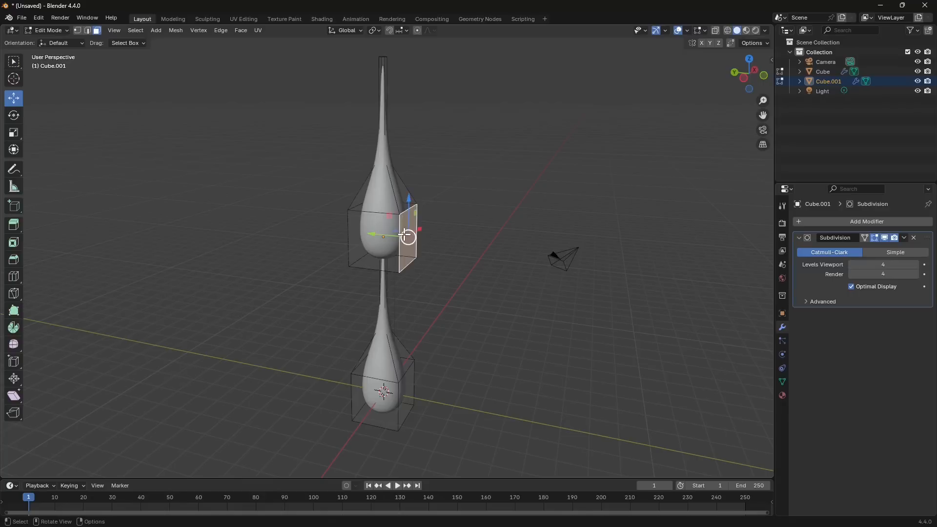
click(14, 225)
drag(446, 245, 605, 258)
middle_drag(398, 241, 441, 242)
shift+middle_drag(399, 127, 397, 154)
scroll(394, 108, up, 1)
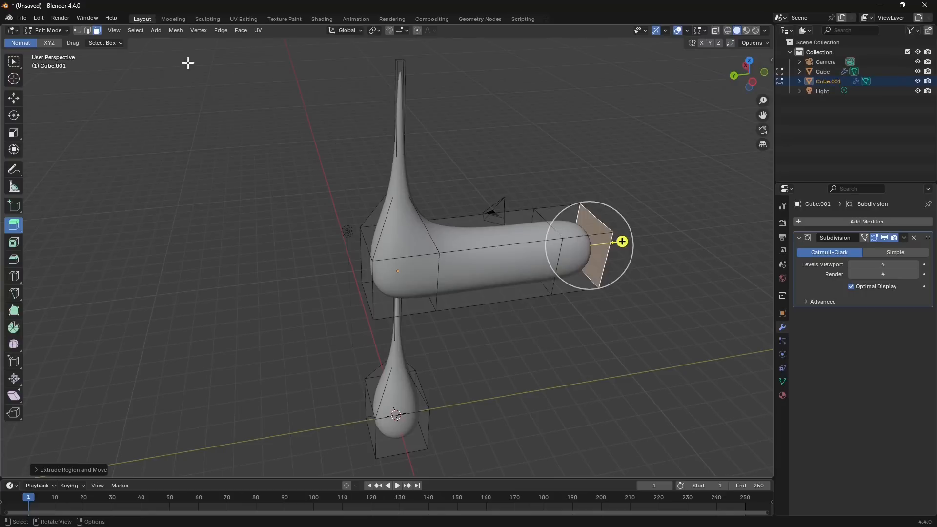
- Delete the faces of the thin neck on top of the upper teardrop
click(430, 88)
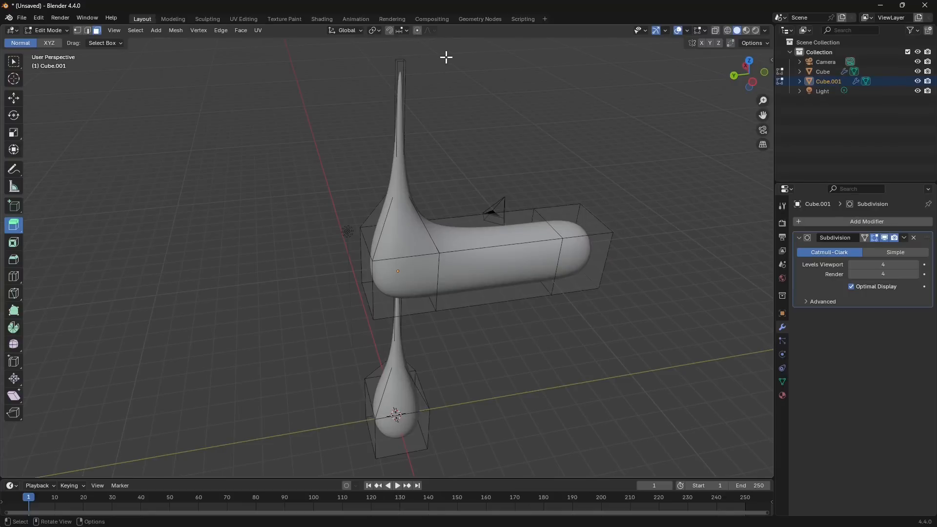
click(402, 108)
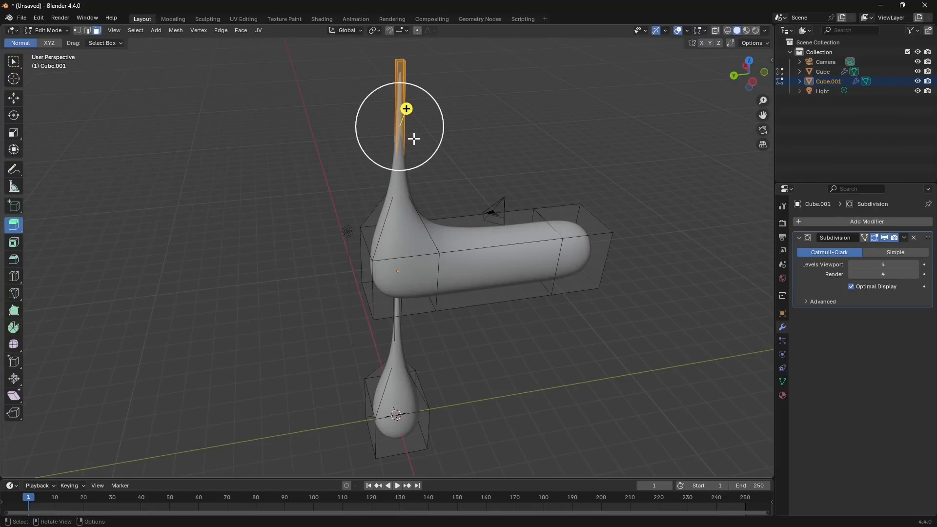
key(x)
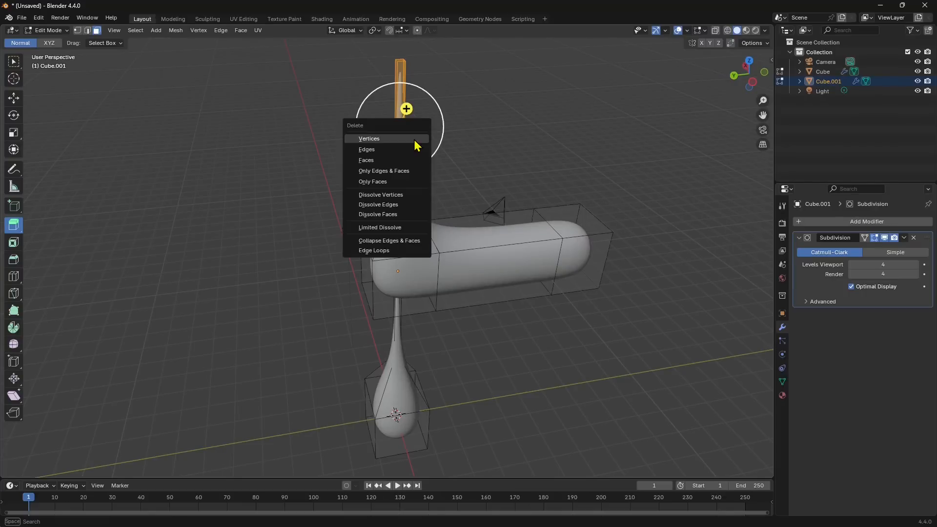
click(367, 161)
alt+click(399, 106)
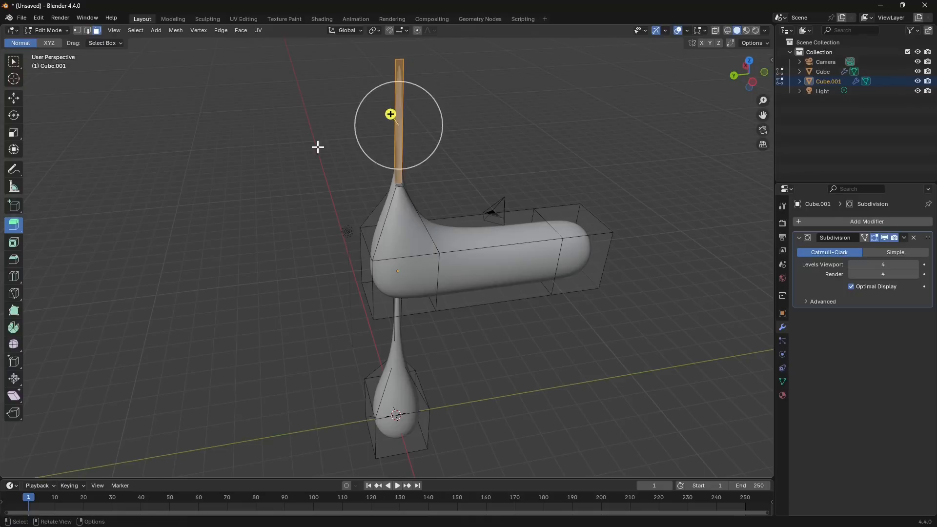
key(x)
click(274, 145)
- Delete two of the sloping shoulder faces on top of the upper teardrop's body
middle_drag(391, 211, 405, 235)
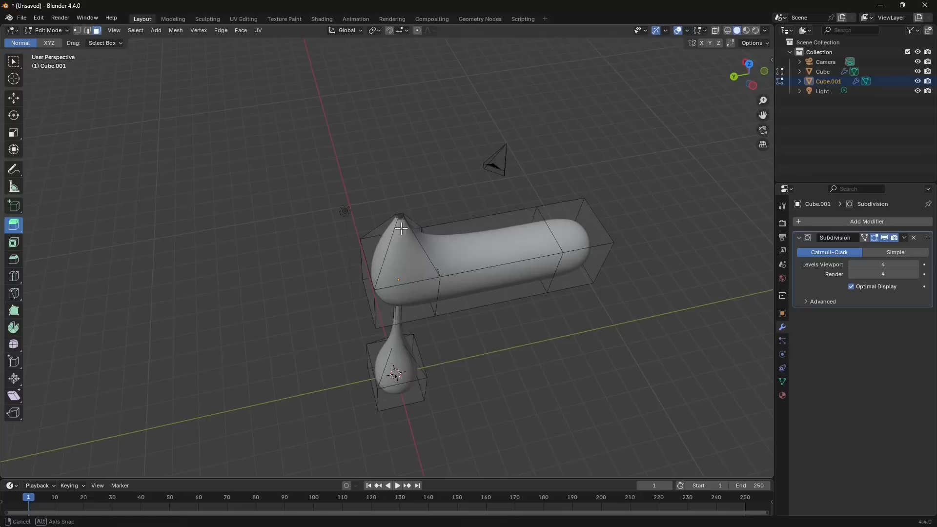
key(c)
click(414, 266)
key(x)
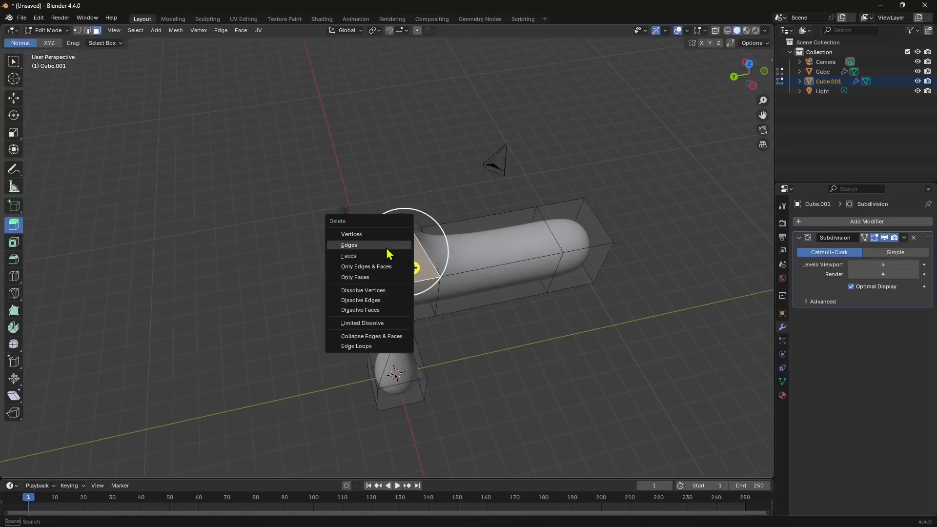
click(363, 259)
middle_drag(363, 259, 412, 221)
click(412, 221)
key(x)
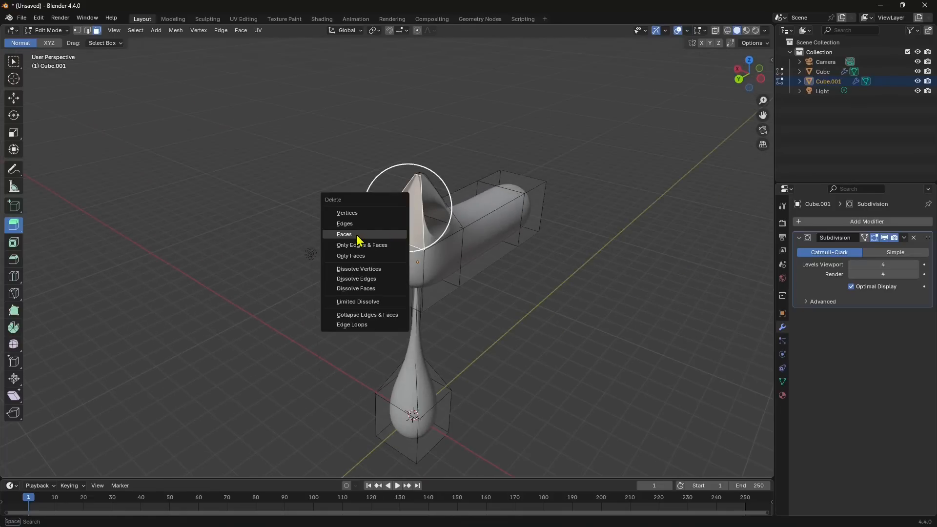
click(360, 239)
- Delete the remaining sloping shoulder faces so the top of the upper body is open
middle_drag(360, 239, 329, 259)
key(x)
click(380, 207)
key(c)
click(363, 182)
key(x)
click(340, 198)
middle_drag(418, 233, 424, 257)
scroll(394, 270, up, 1)
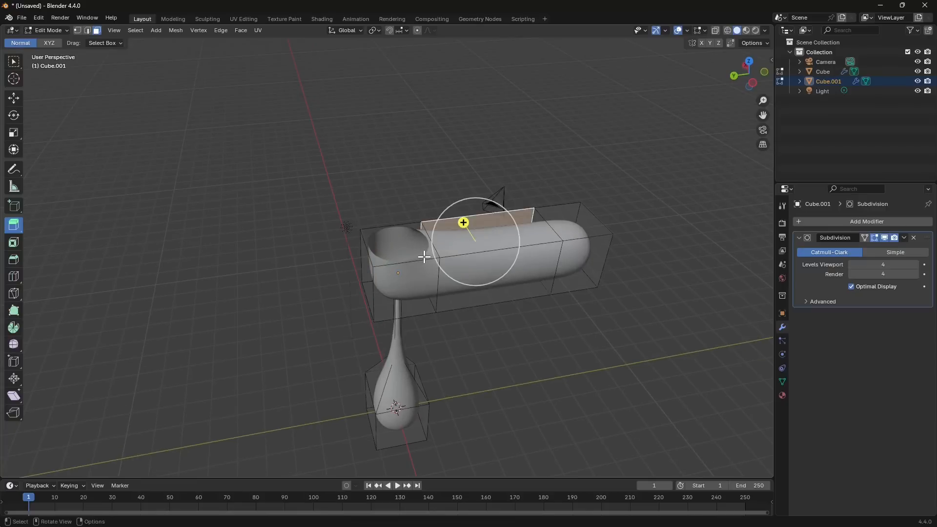
- Select the edge loop around the upper body's open top and close it with New Face from Edges
click(88, 31)
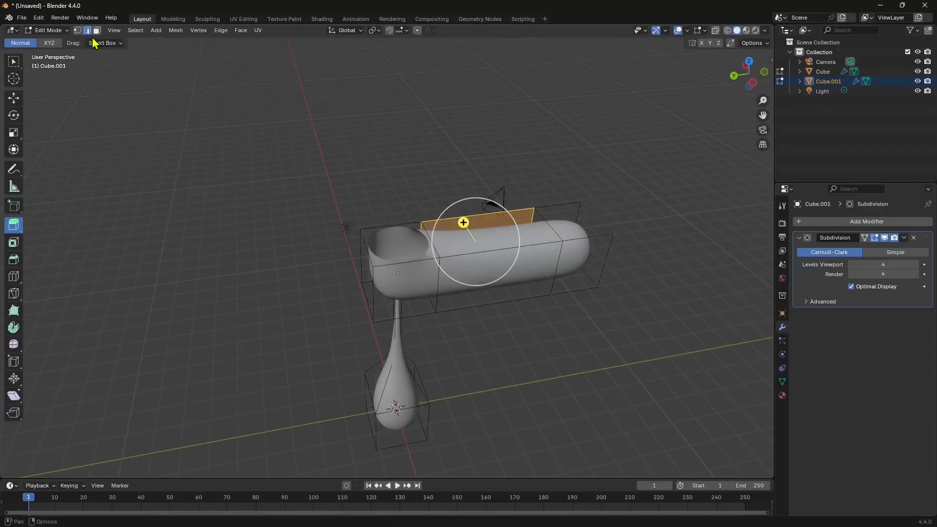
click(385, 228)
shift+click(366, 245)
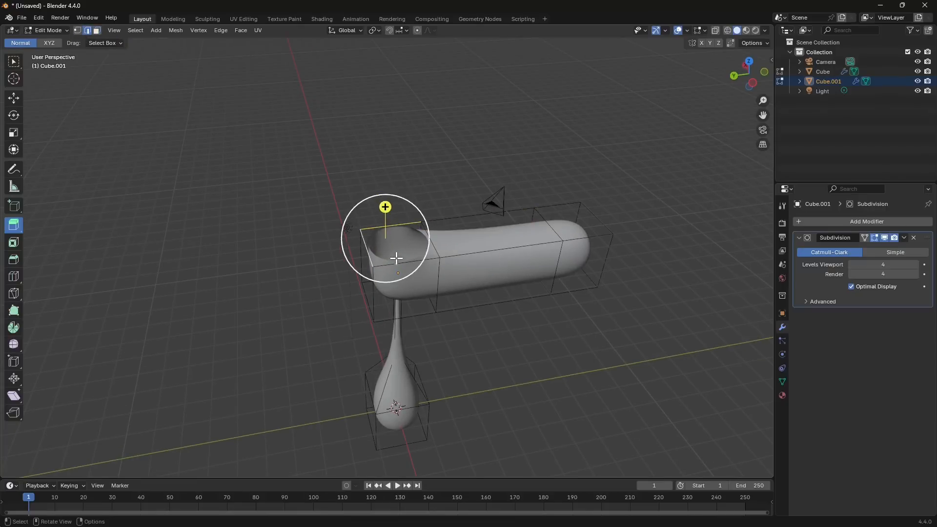
alt+shift+click(397, 263)
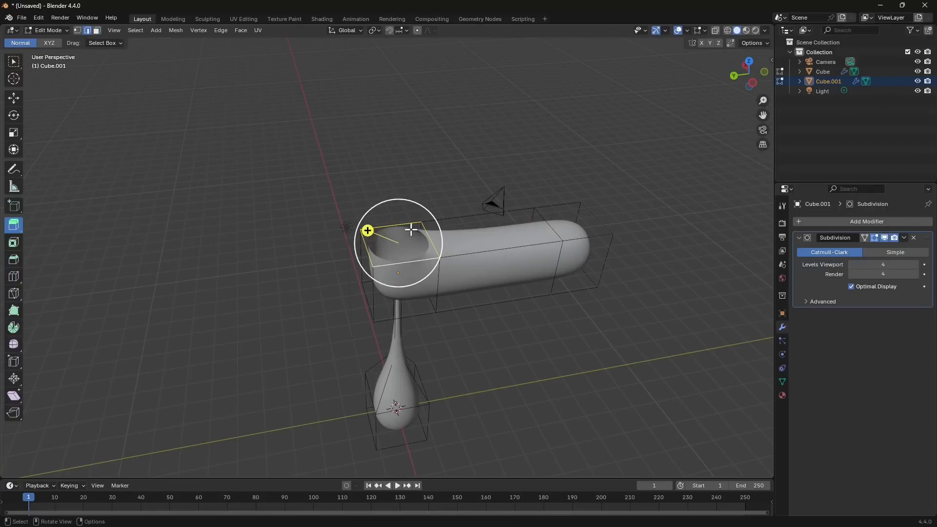
key(alt+a)
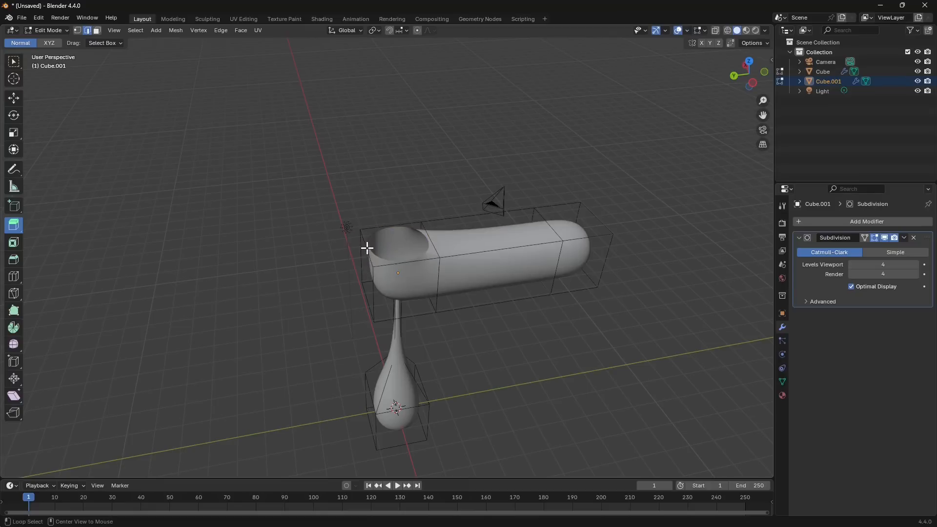
alt+click(367, 248)
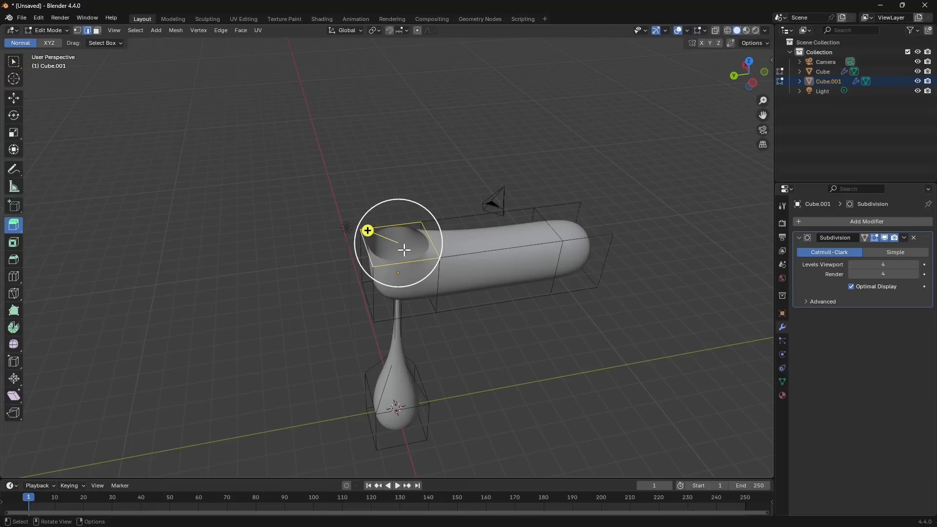
middle_drag(405, 250, 386, 236)
key(ctrl+e)
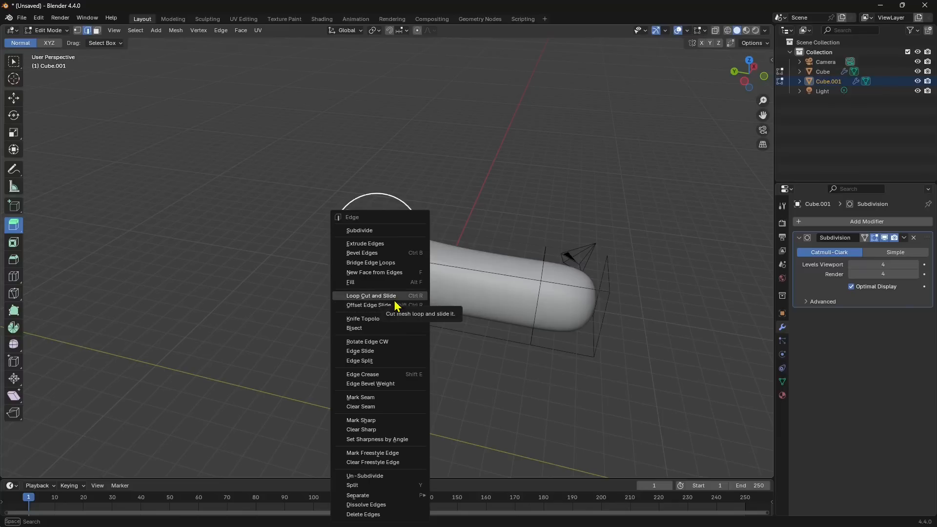
click(394, 273)
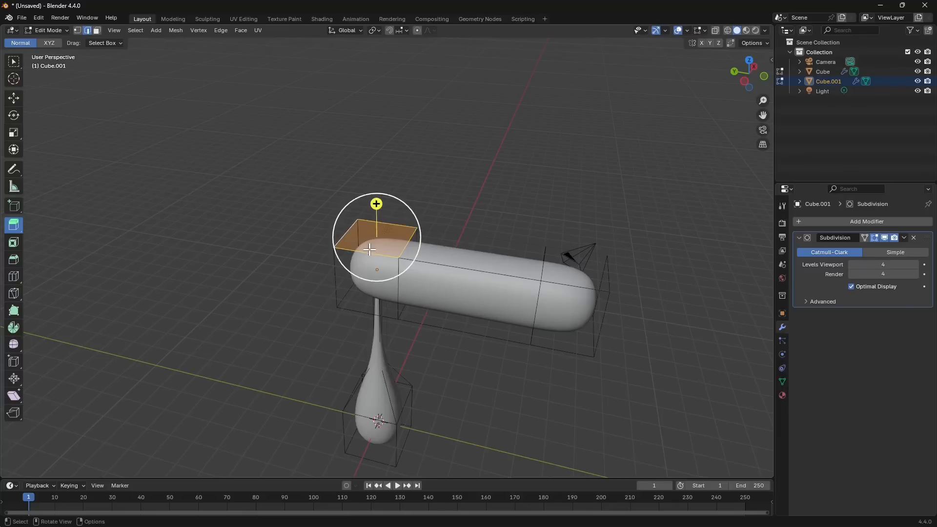
- Switch to face selection and extrude the end face of the bar above the teardrop outward by a tiny amount
middle_drag(359, 278, 429, 215)
scroll(442, 270, up, 2)
click(435, 272)
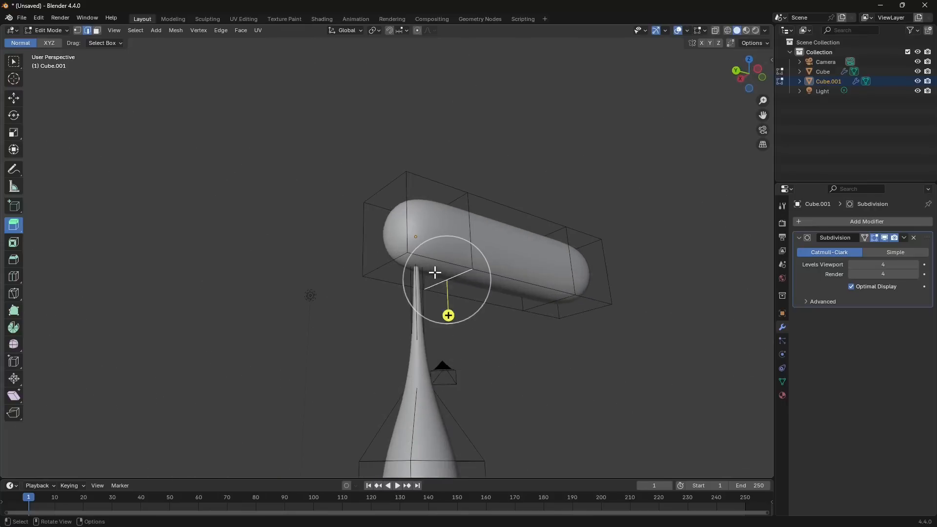
middle_drag(511, 314, 534, 355)
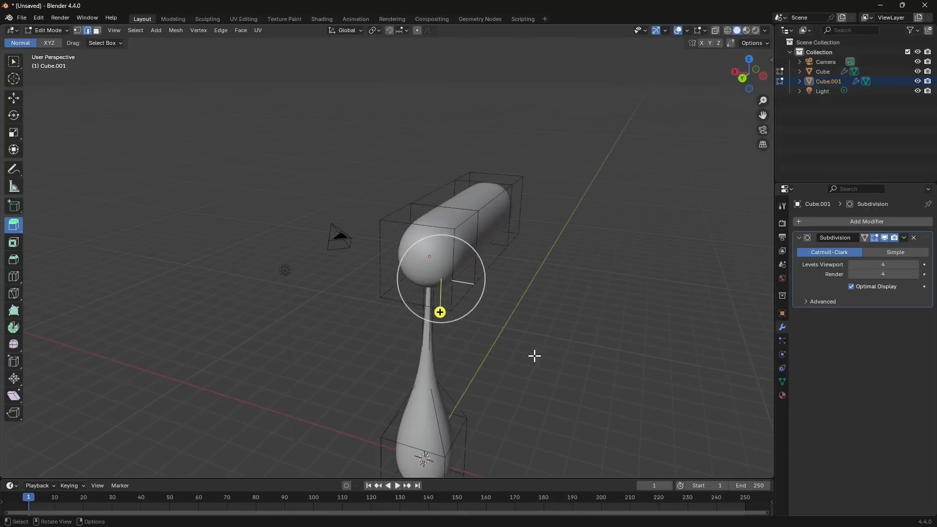
mouse_move(389, 242)
middle_down()
mouse_move(408, 286)
mouse_move(373, 244)
middle_up()
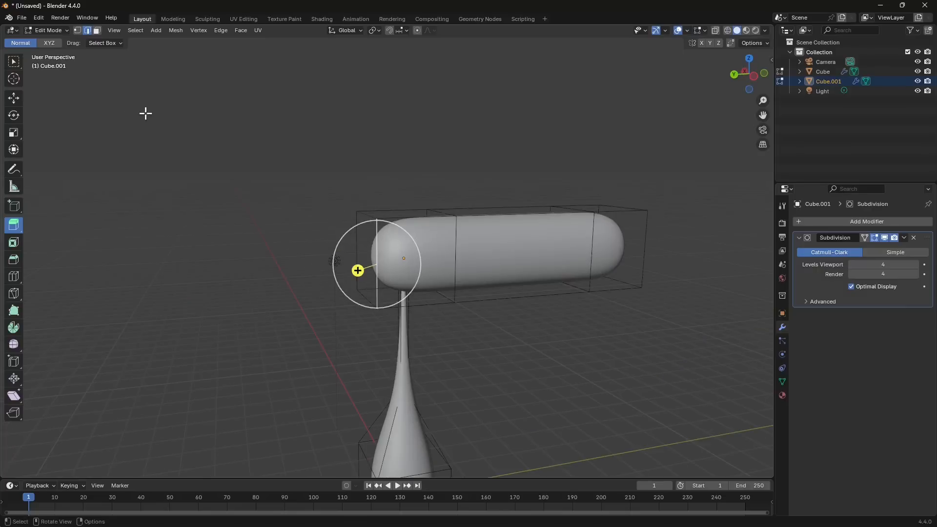
click(96, 30)
click(369, 236)
middle_drag(358, 283, 382, 289)
drag(348, 268, 347, 268)
- Try to extrude the bar's opposite end face by a tiny amount, then undo that extrusion
middle_drag(426, 322, 418, 236)
click(323, 223)
middle_drag(344, 207, 525, 283)
click(436, 269)
scroll(434, 271, down, 2)
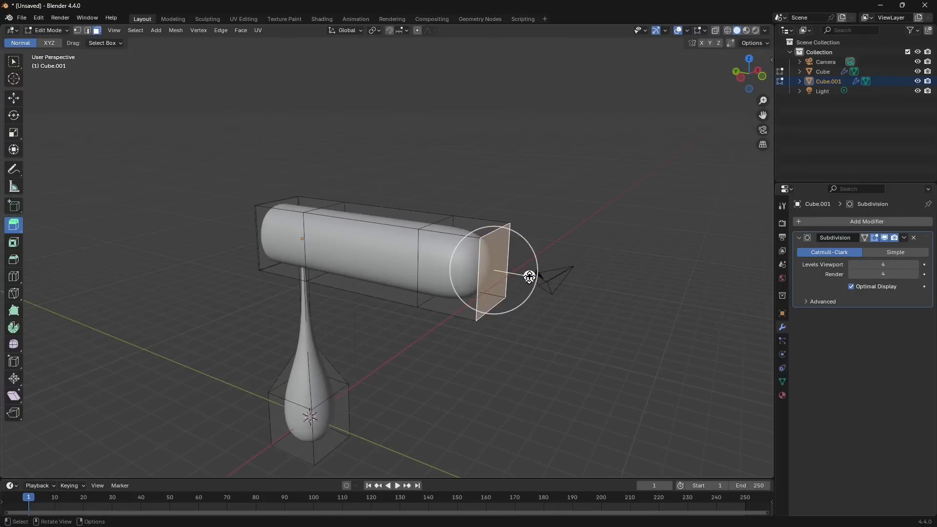
drag(530, 277, 536, 278)
key(ctrl+z)
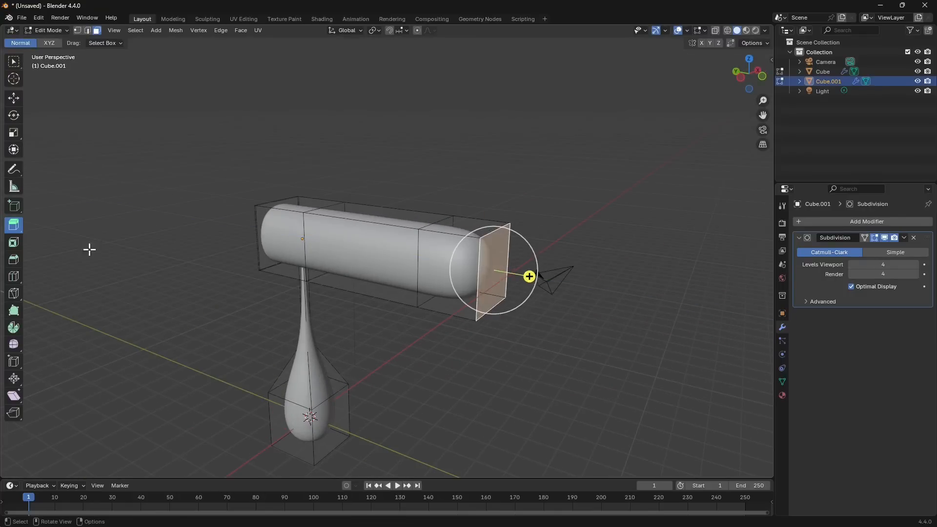
- Add a loop cut near the bar's far end and move it along the bar towards the end face
click(14, 276)
drag(464, 236, 467, 235)
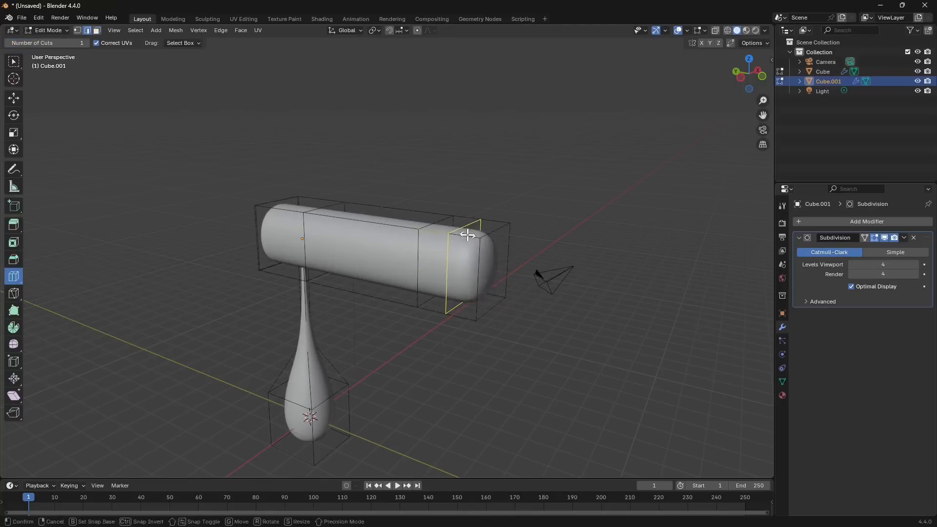
click(468, 235)
middle_drag(468, 237, 446, 278)
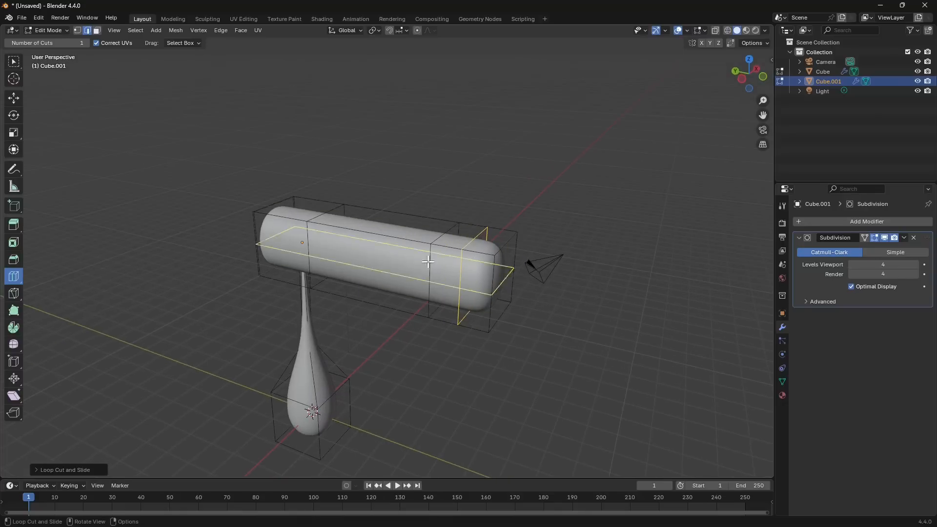
click(17, 102)
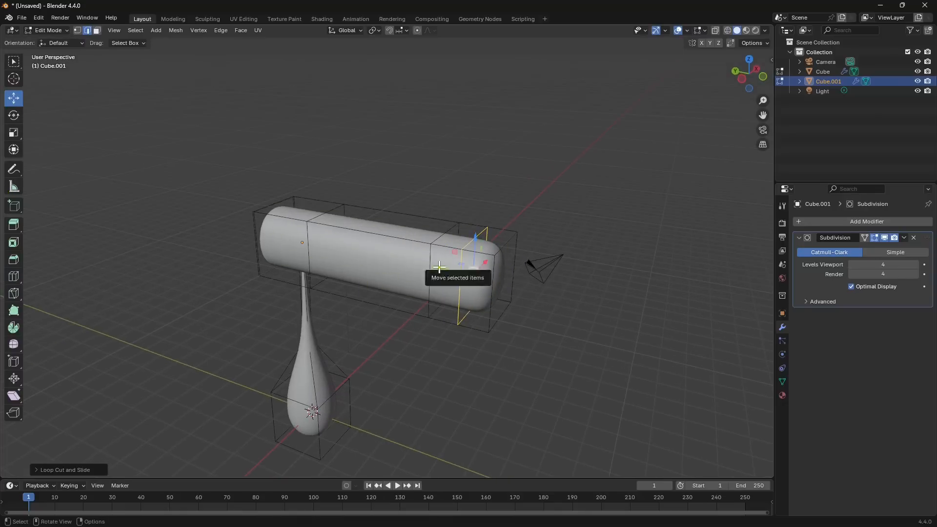
drag(440, 266, 469, 275)
middle_drag(446, 286, 518, 255)
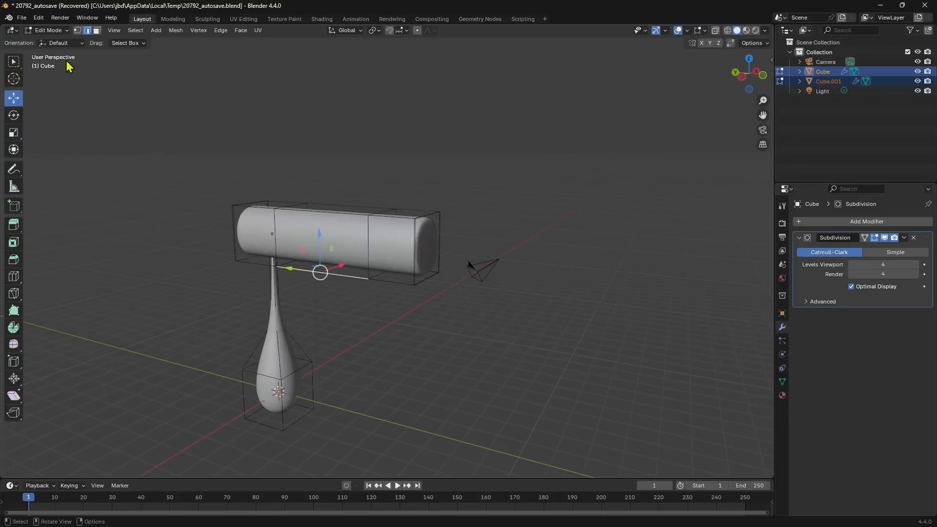
- Extrude the end face farthest from the teardrop outward to add another section to the bar
click(431, 245)
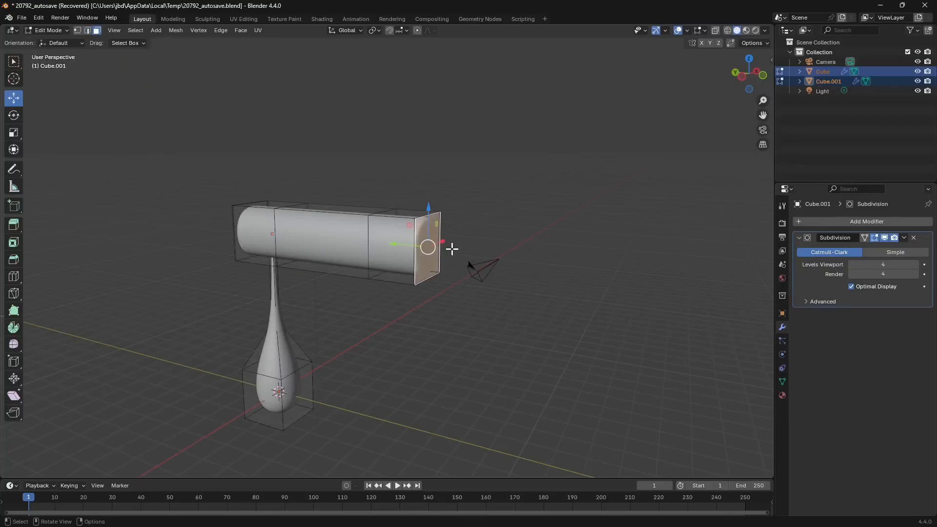
scroll(452, 249, up, 2)
click(14, 224)
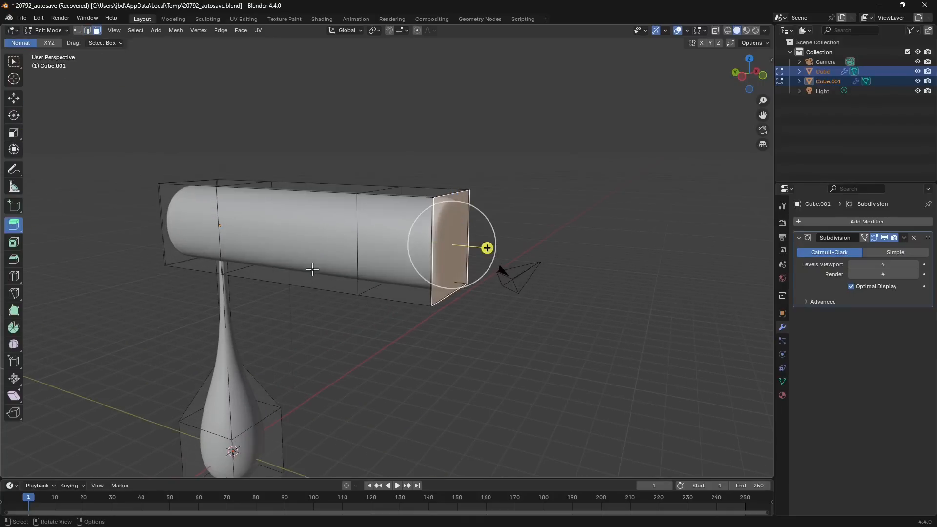
drag(488, 250, 567, 260)
key(ctrl+z)
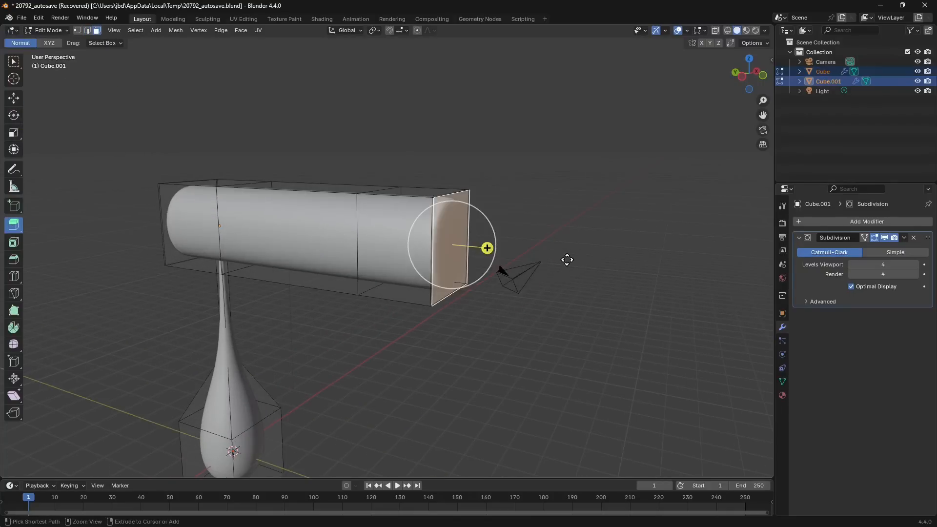
drag(498, 274, 593, 297)
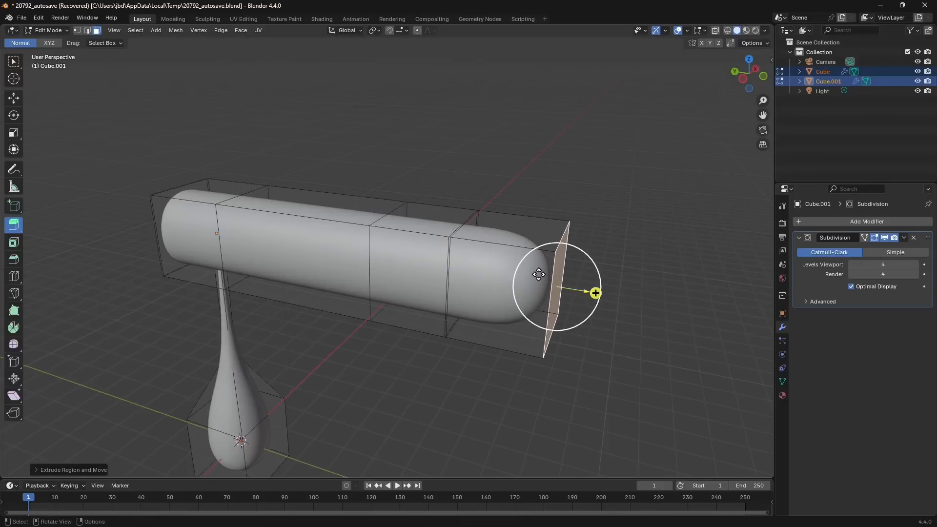
- Extrude the top face of the bar's new end section upward into a short vertical stub
click(525, 227)
drag(517, 190, 528, 92)
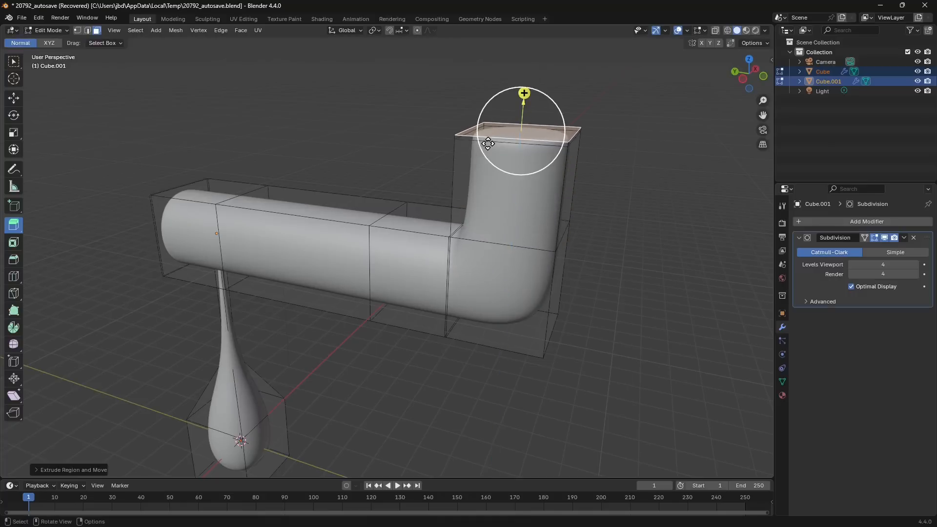
middle_drag(488, 144, 541, 188)
middle_drag(493, 248, 537, 168)
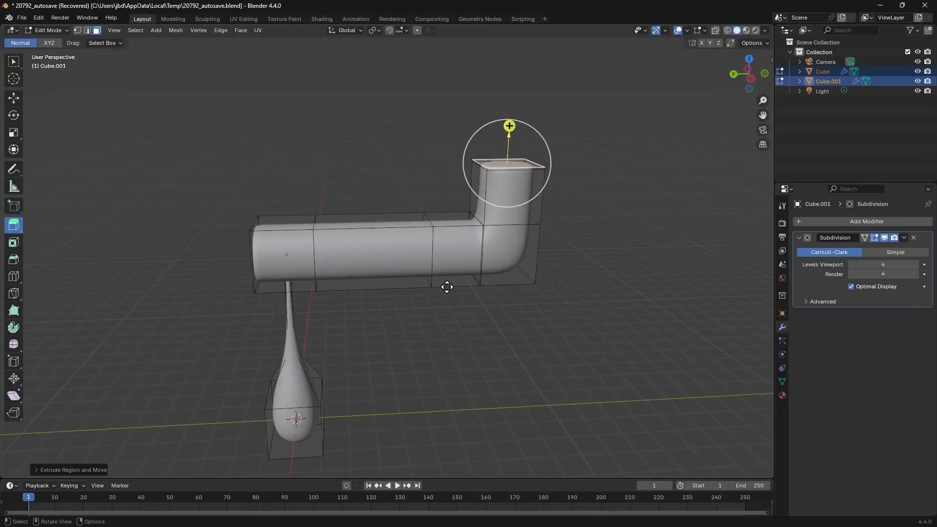
- Extrude the underside face of the bar's end section downward into a long vertical post
key(alt+Tab)
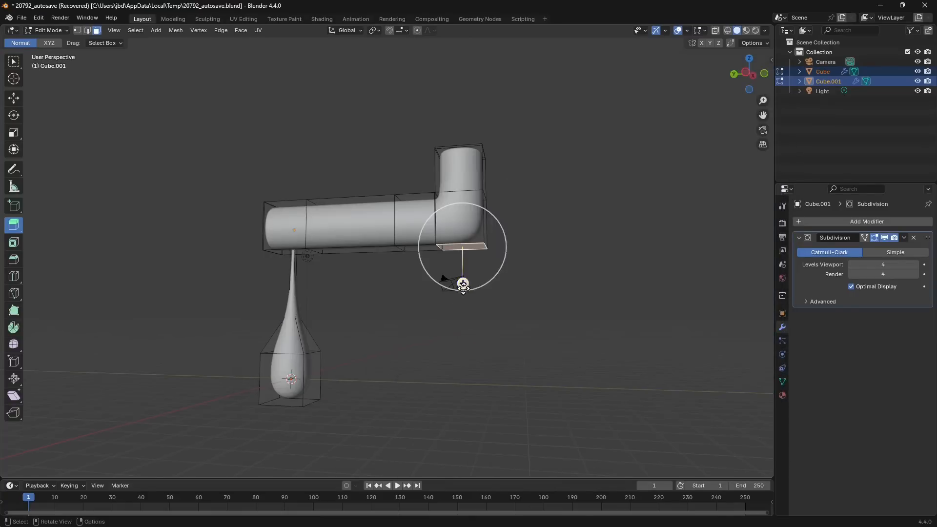
drag(462, 284, 453, 464)
middle_drag(454, 464, 470, 373)
drag(470, 376, 471, 386)
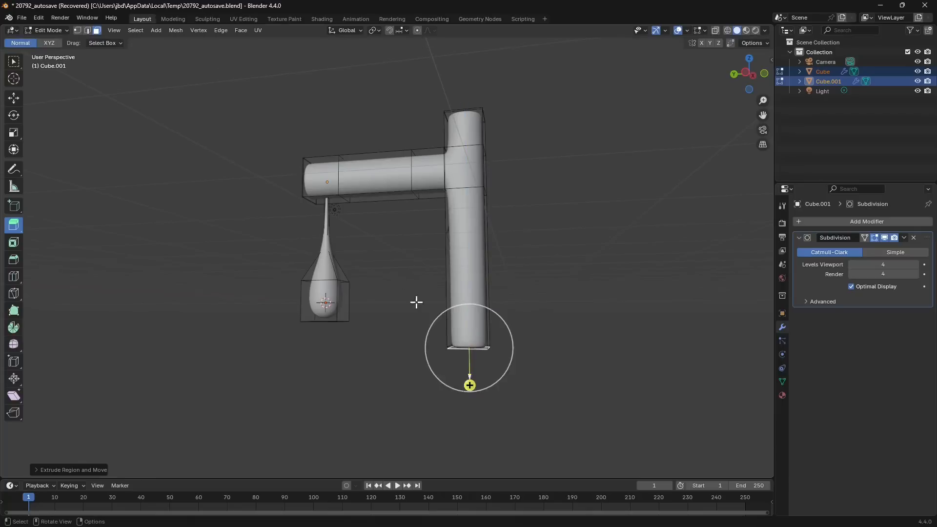
mouse_move(418, 301)
middle_down()
mouse_move(447, 326)
mouse_move(529, 301)
mouse_move(432, 300)
middle_up()
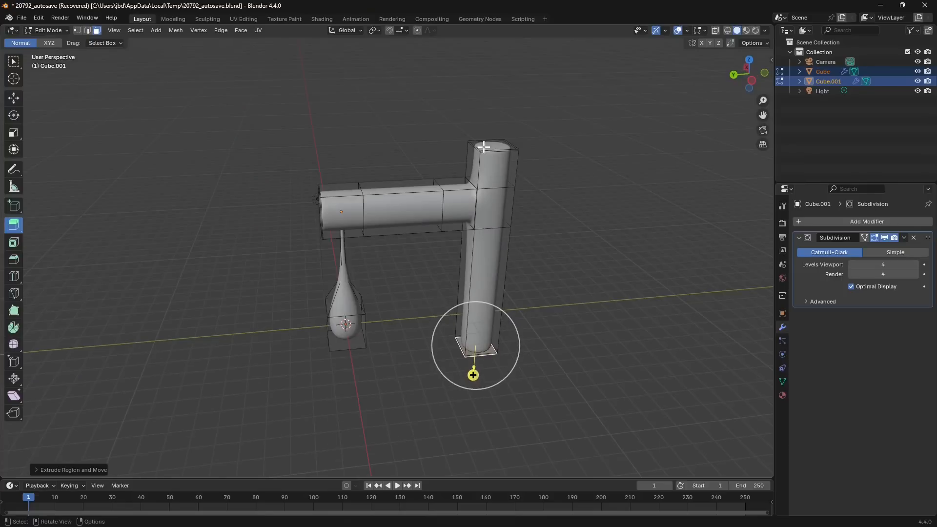
- Leave mesh editing and return to Object Mode
click(47, 30)
click(49, 40)
scroll(391, 240, up, 1)
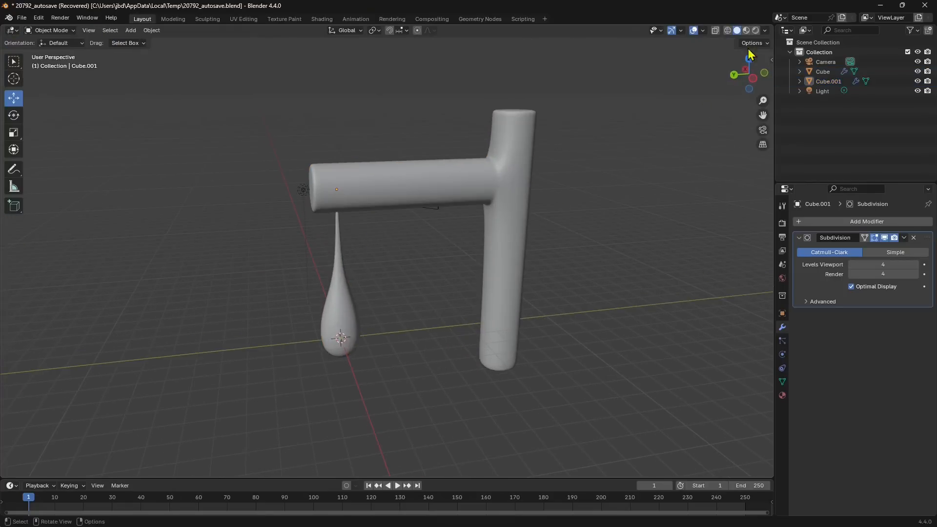
- Show the scene in Rendered viewport shading with Cycles as the render engine
click(755, 30)
mouse_move(484, 212)
middle_down()
mouse_move(462, 245)
mouse_move(533, 238)
middle_up()
scroll(449, 214, up, 2)
shift+middle_drag(446, 218, 456, 239)
click(783, 225)
click(871, 222)
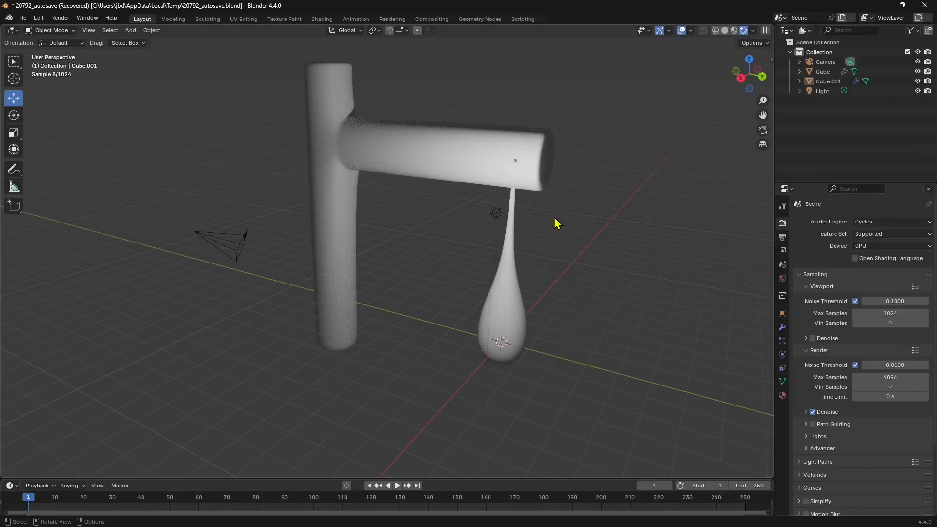
- Select the teardrop and show the surface settings of its material
click(505, 310)
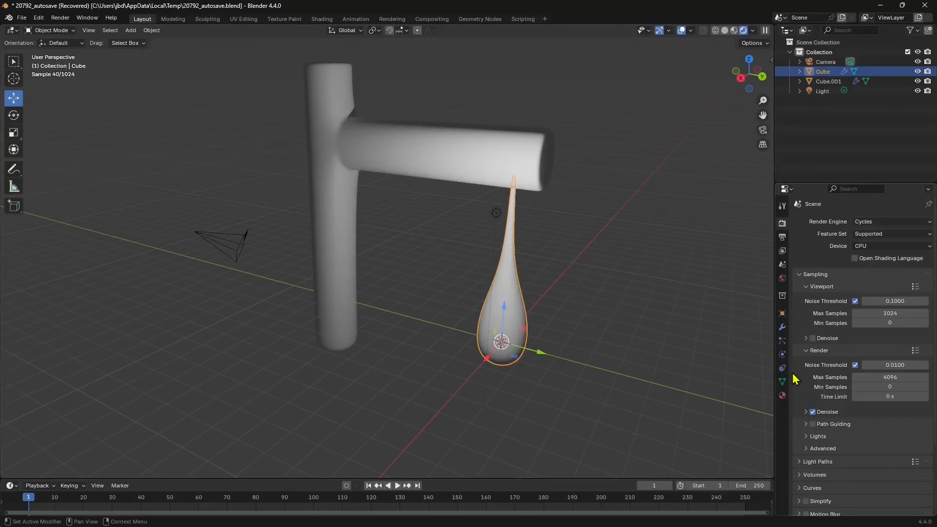
click(782, 396)
scroll(873, 433, down, 4)
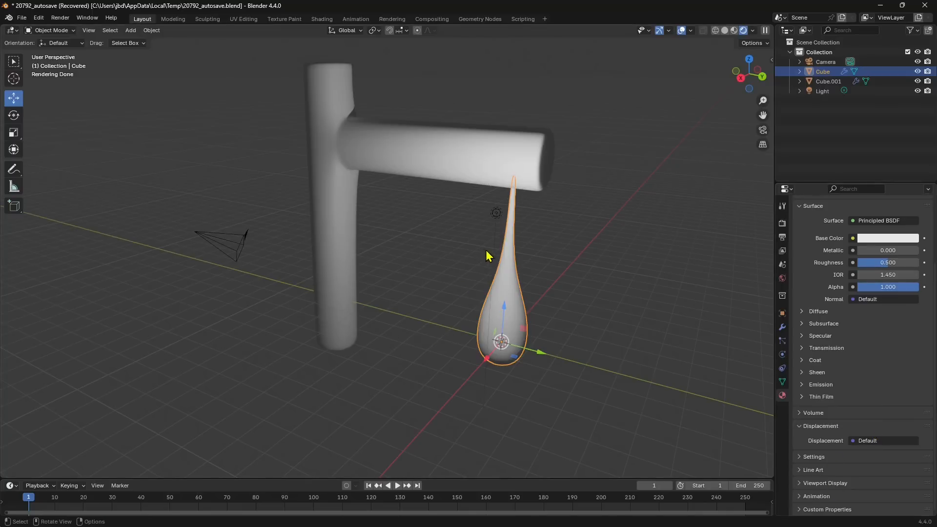
- Search the available extensions in the preferences for "library" and install the Material Library add-on
click(39, 18)
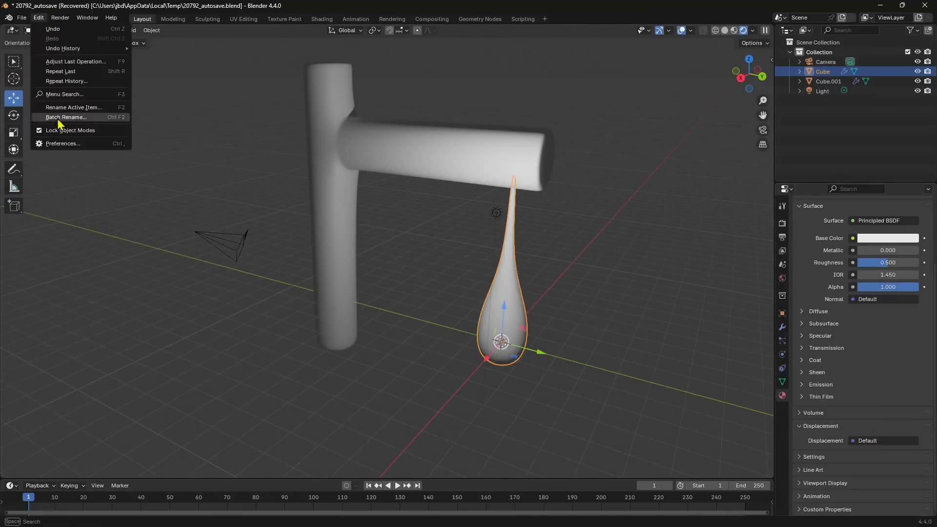
click(62, 148)
drag(131, 7, 240, 87)
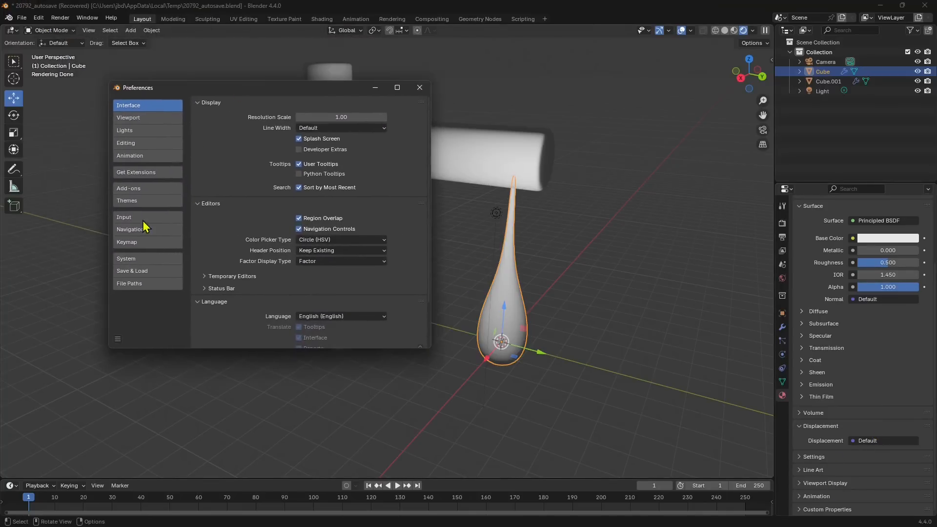
click(128, 173)
click(237, 103)
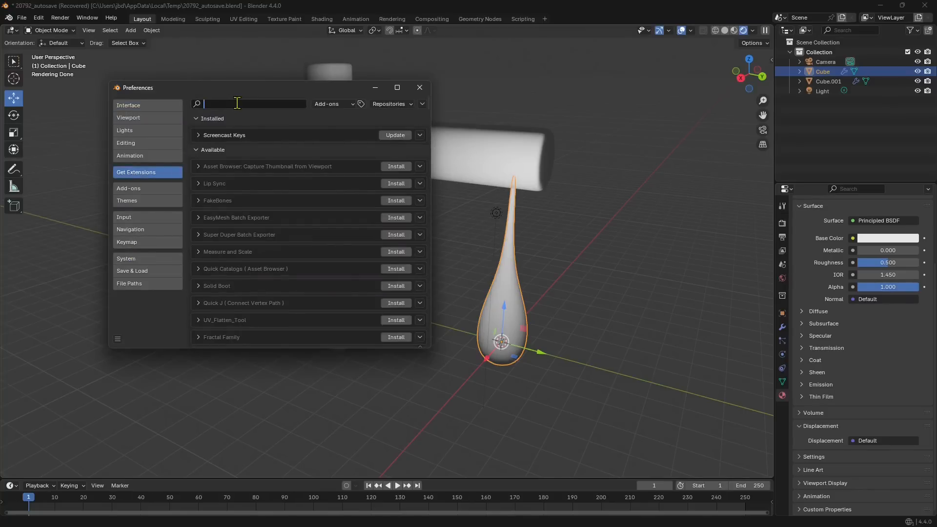
text(library)
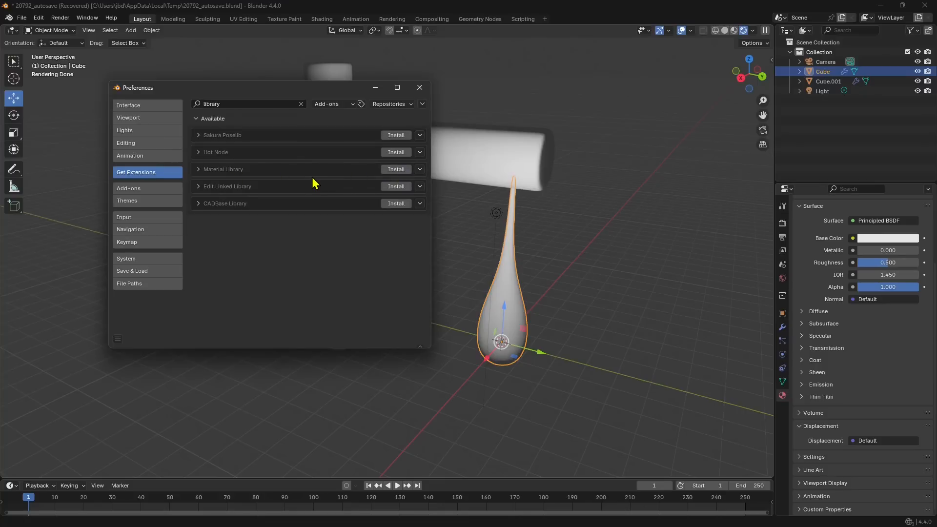
click(420, 89)
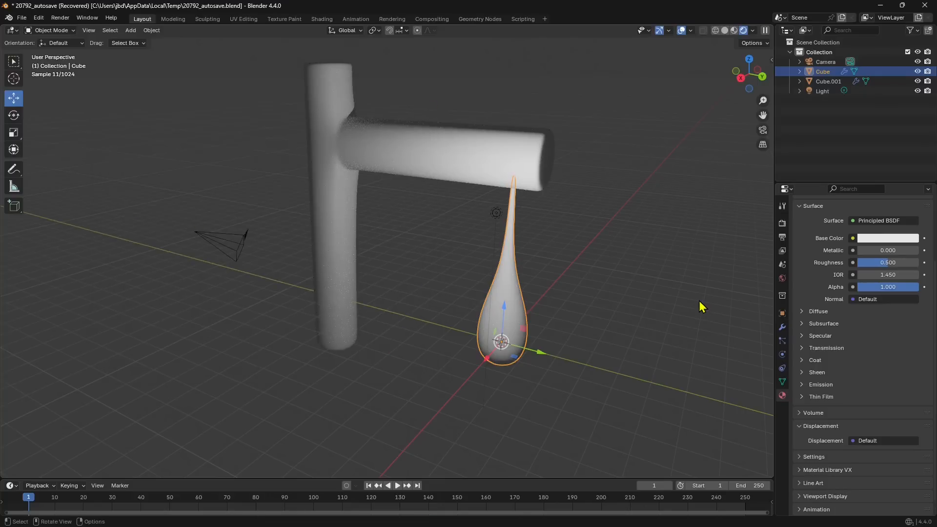
- Load the Sample Materials library in Material Library VX for the teardrop
scroll(831, 441, down, 1)
click(836, 456)
scroll(837, 439, down, 3)
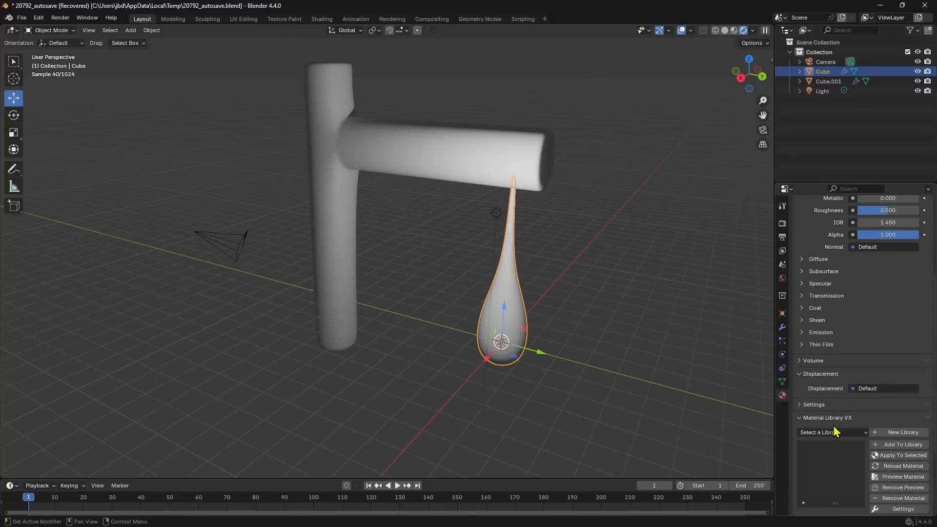
scroll(836, 431, down, 3)
click(815, 354)
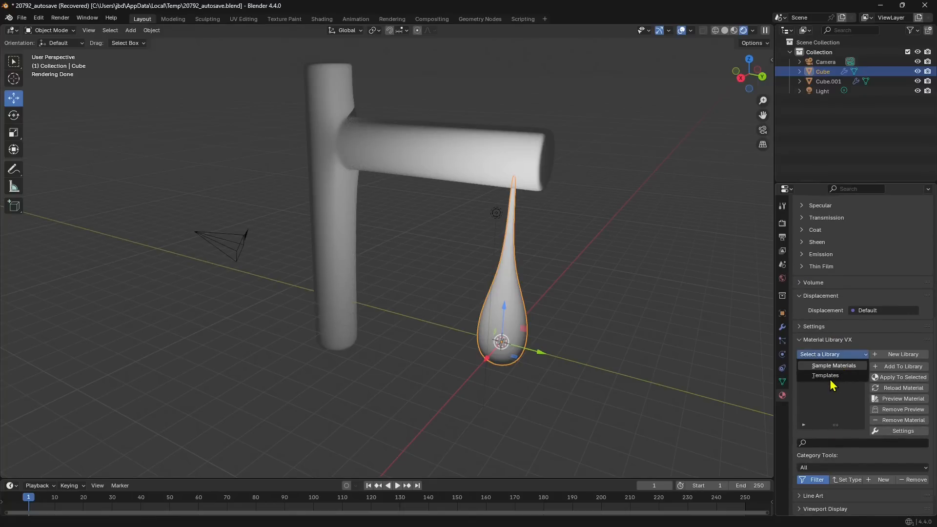
key(Return)
- Apply the Jewelry material from the Sample Materials library to the teardrop
scroll(824, 406, down, 1)
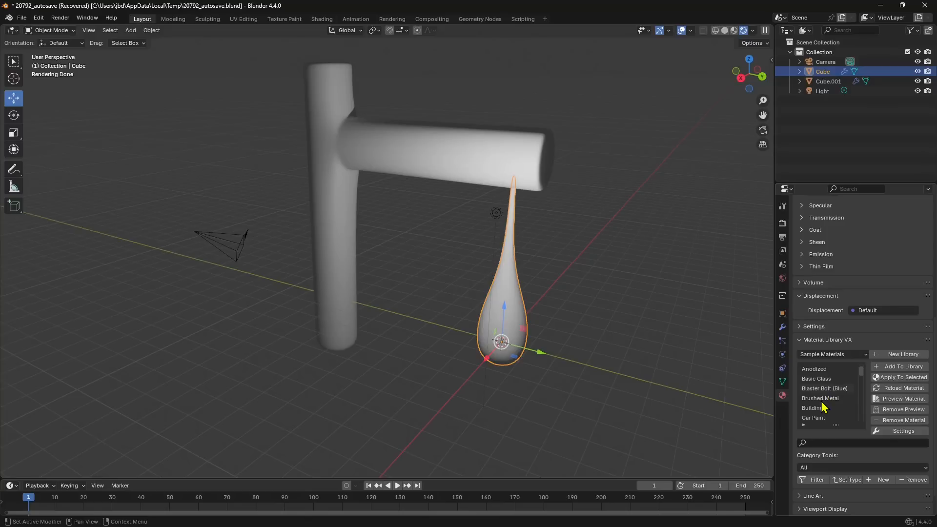
click(820, 379)
scroll(825, 393, down, 7)
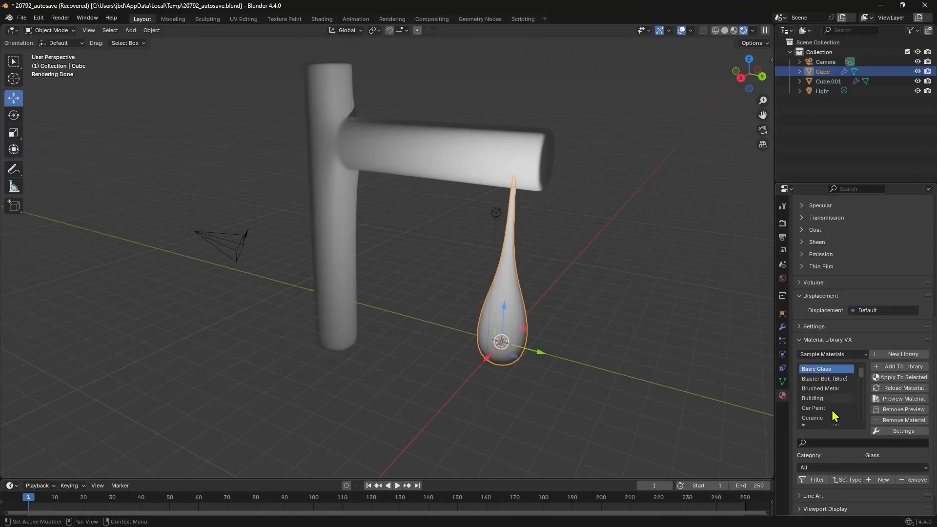
scroll(835, 416, down, 6)
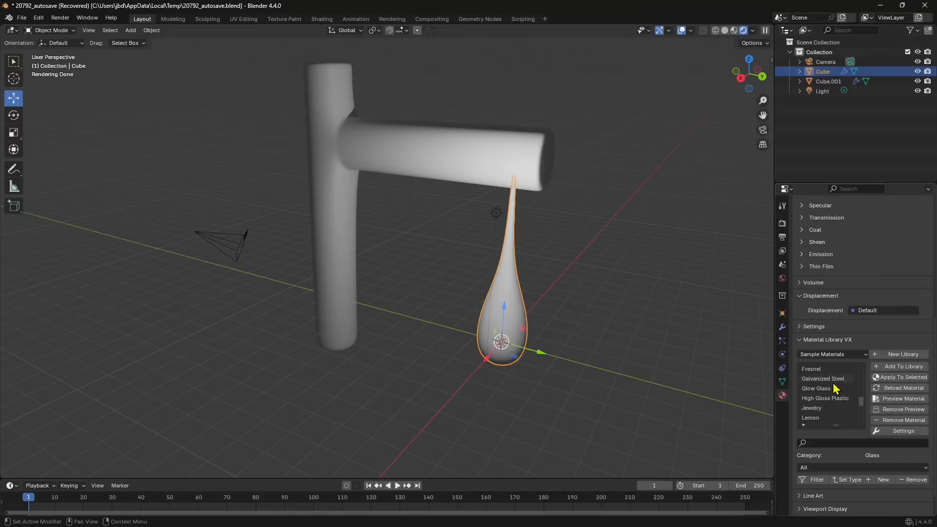
scroll(826, 416, down, 7)
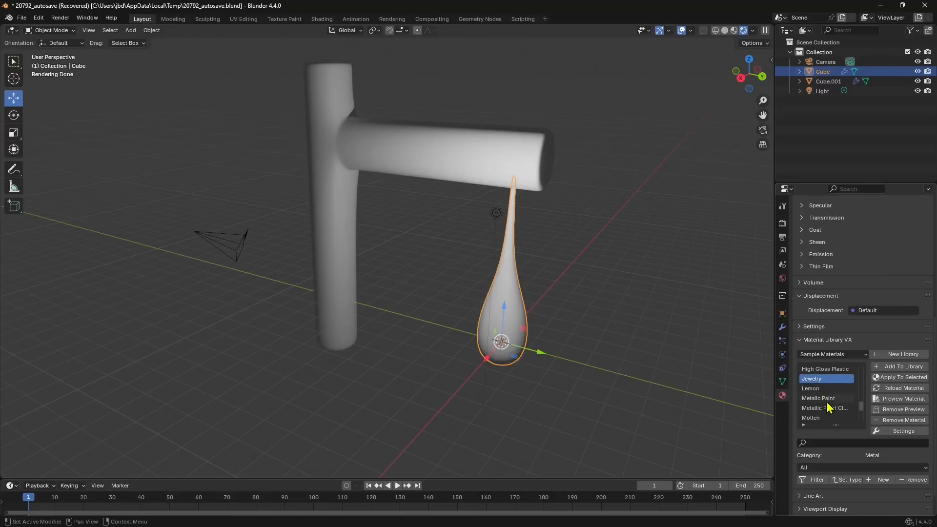
scroll(826, 414, down, 2)
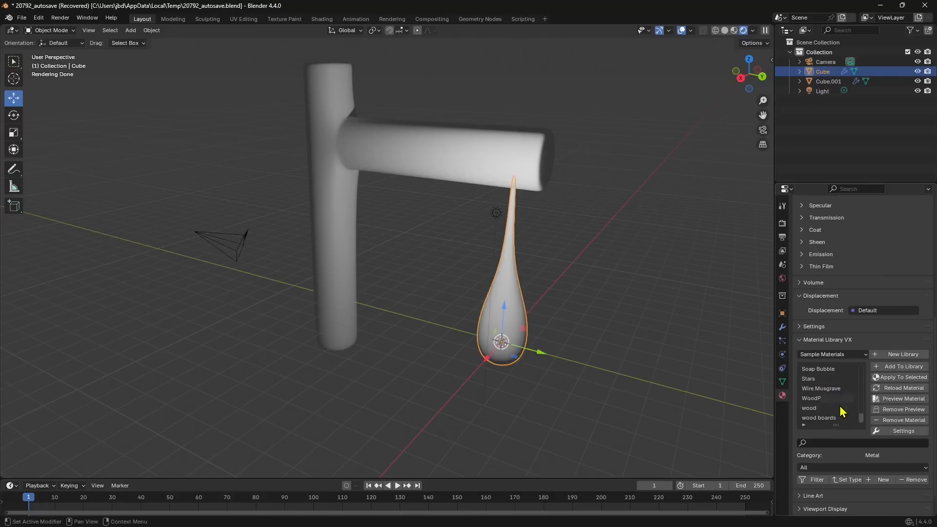
scroll(851, 405, up, 3)
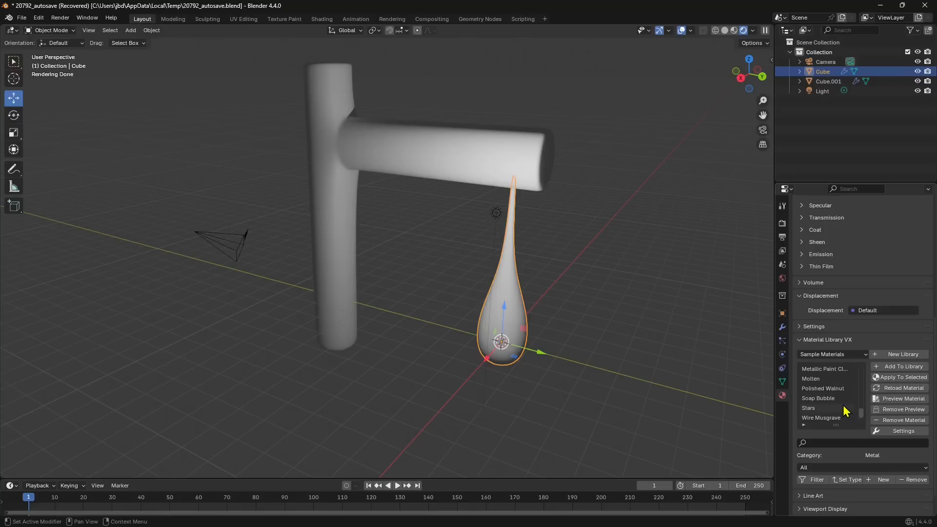
click(893, 378)
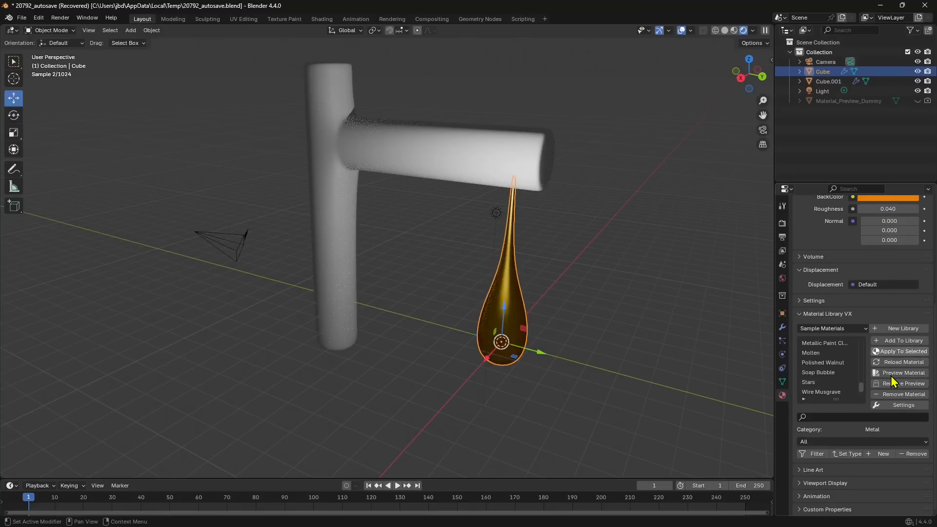
- Select the pipe and apply the Brushed Metal material from the Sample Materials library to it
click(430, 159)
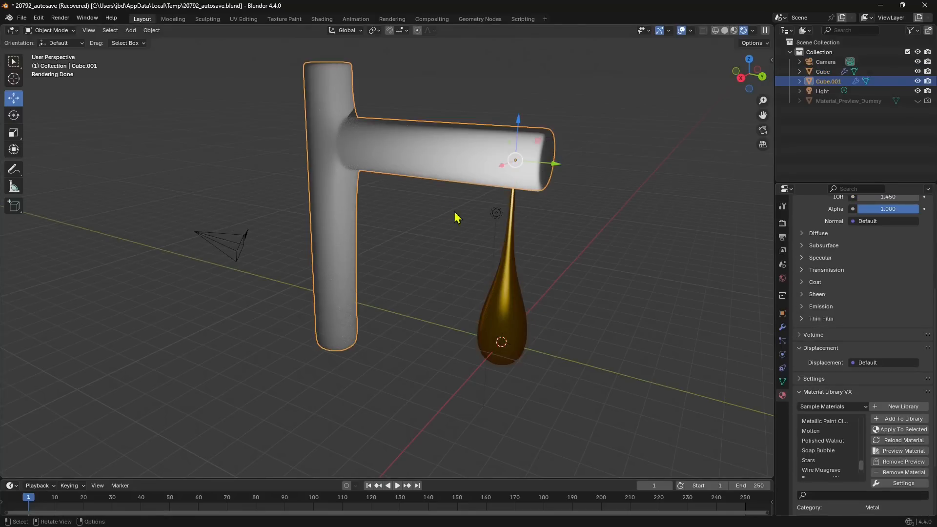
mouse_move(456, 217)
middle_down()
mouse_move(439, 306)
mouse_move(418, 287)
mouse_move(495, 313)
mouse_move(471, 224)
middle_up()
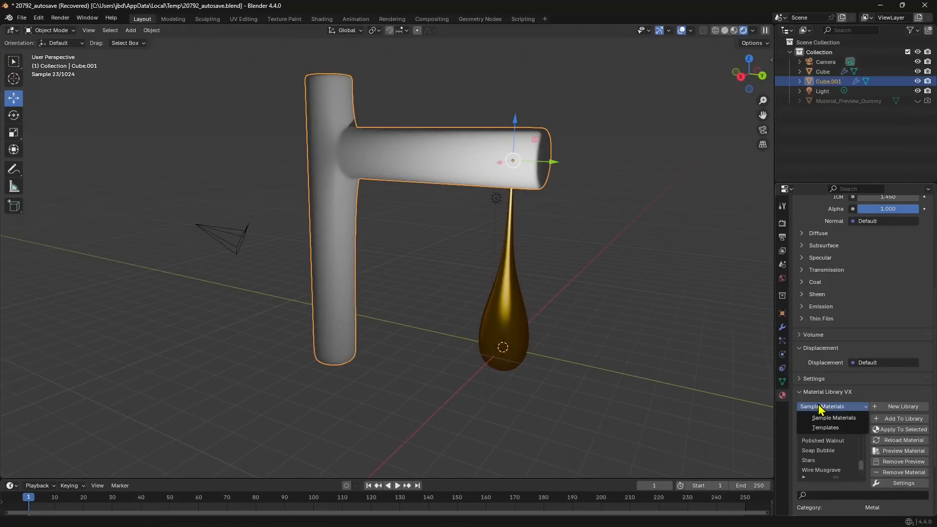
click(830, 421)
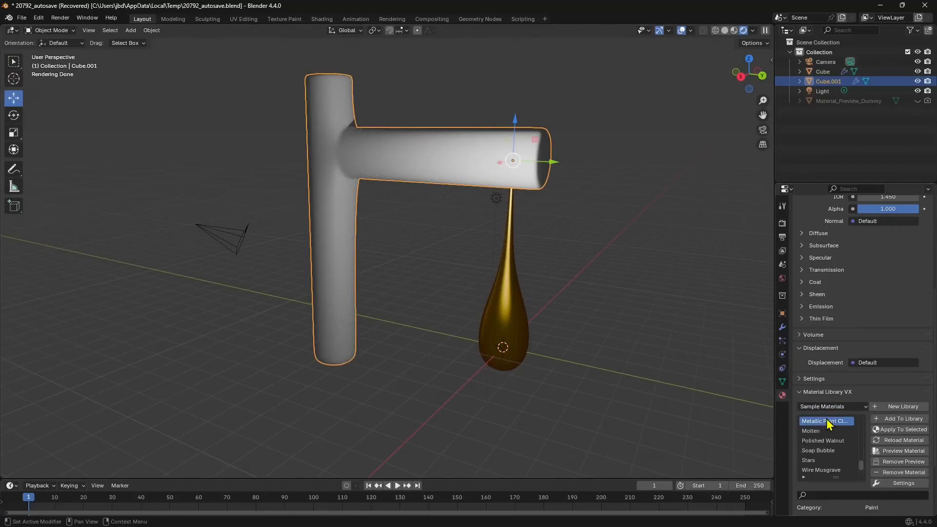
scroll(842, 452, down, 3)
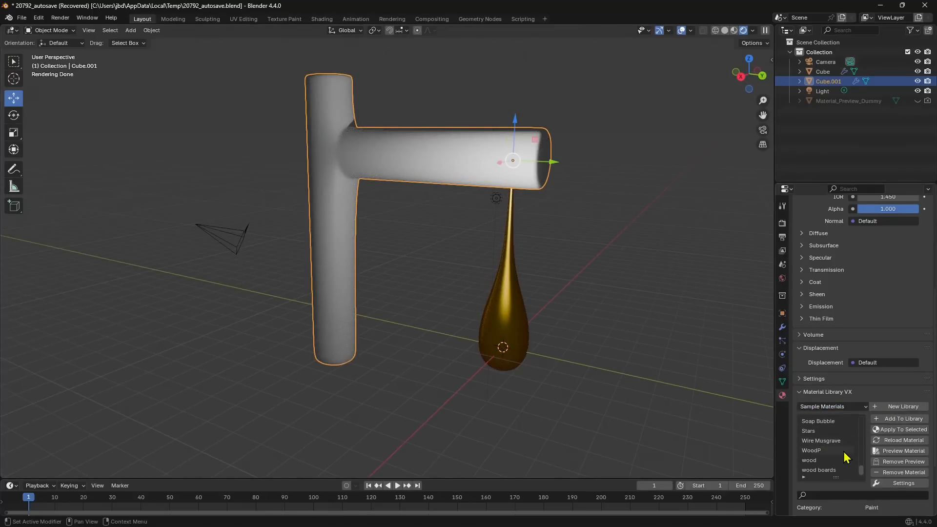
scroll(826, 458, up, 15)
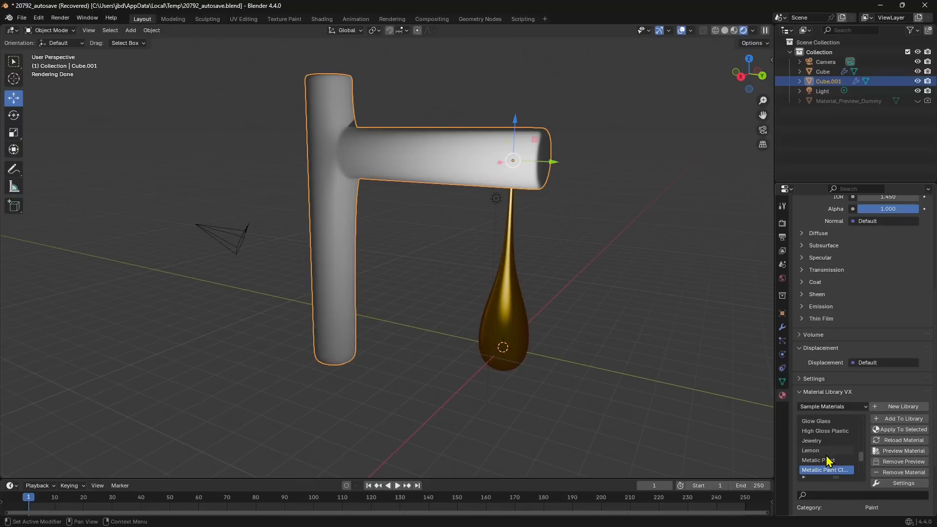
scroll(825, 439, up, 10)
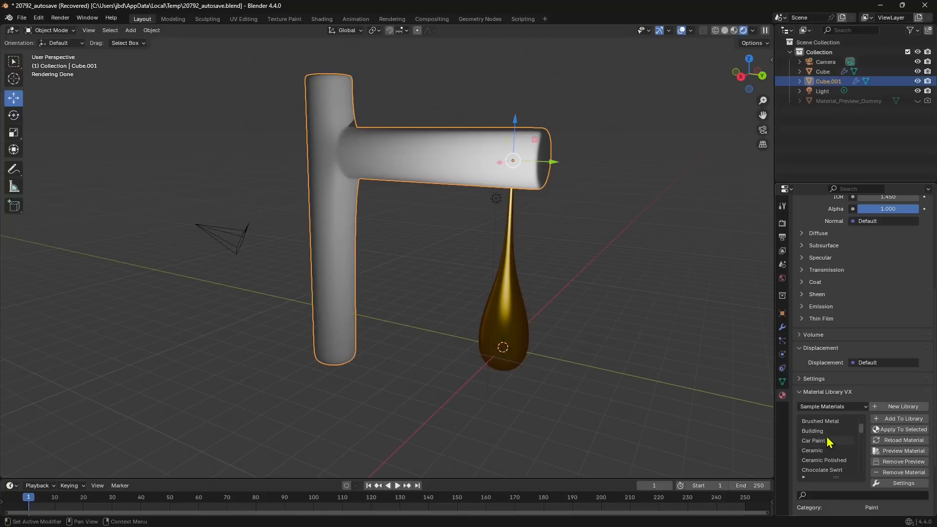
click(831, 422)
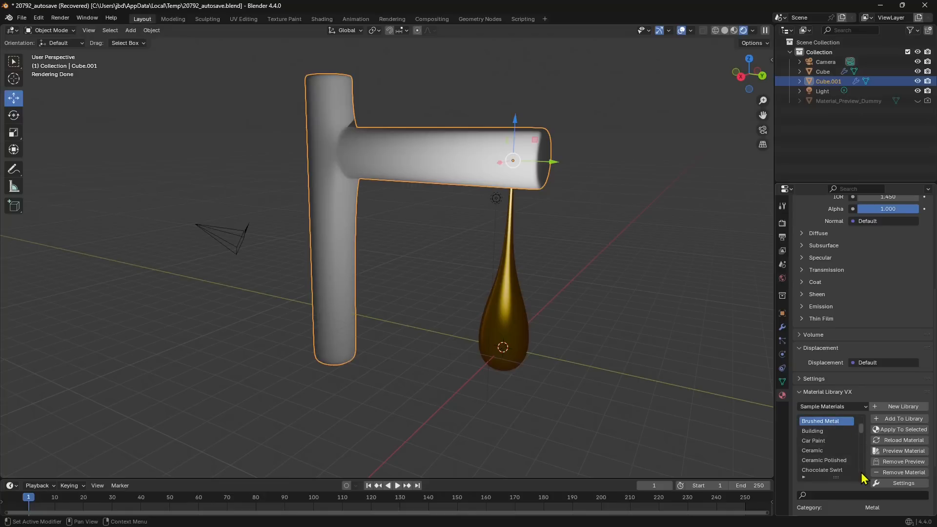
click(890, 429)
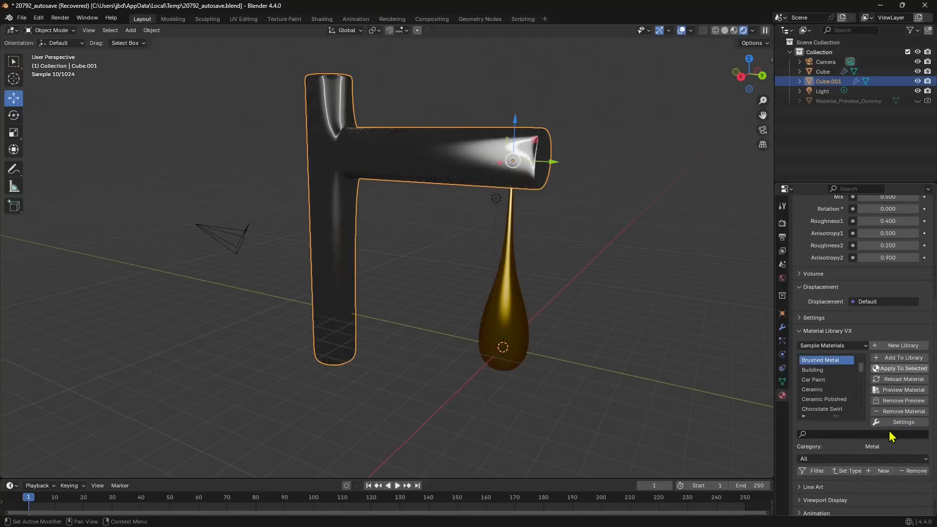
- Turn off Scene World lighting in the Rendered viewport shading options, keeping Scene Lights on
middle_drag(634, 400, 496, 310)
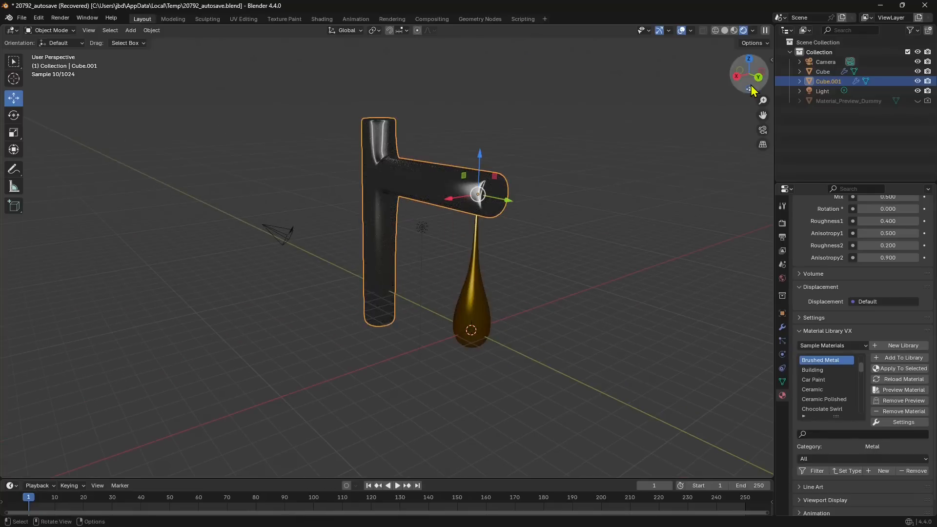
scroll(443, 193, up, 2)
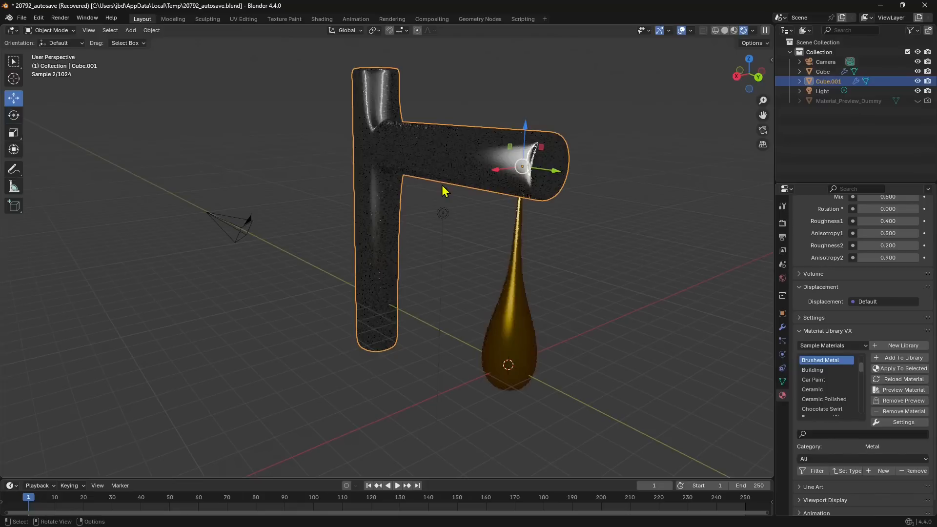
click(782, 223)
scroll(864, 254, up, 4)
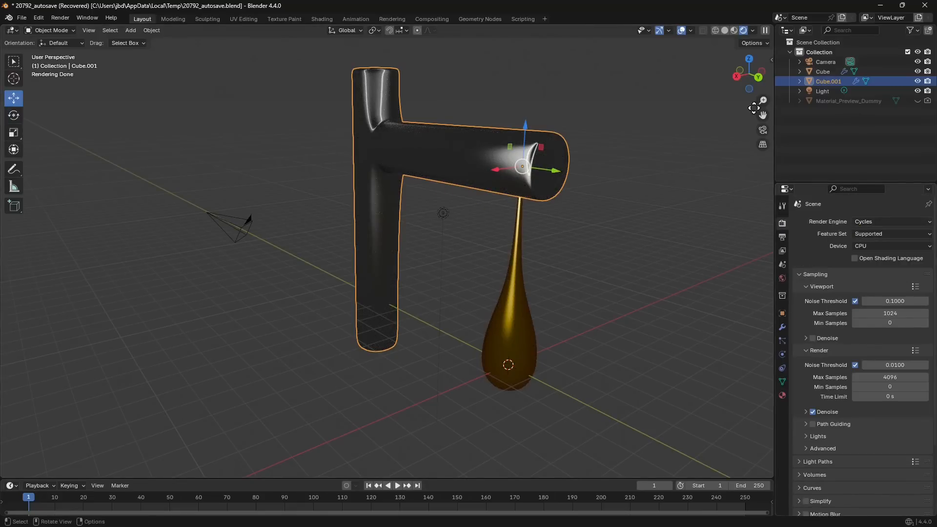
click(752, 31)
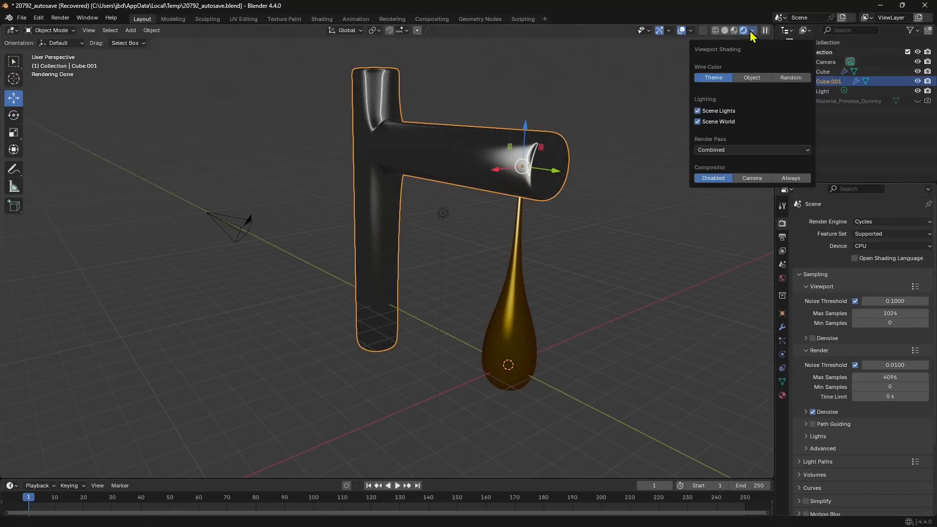
click(698, 122)
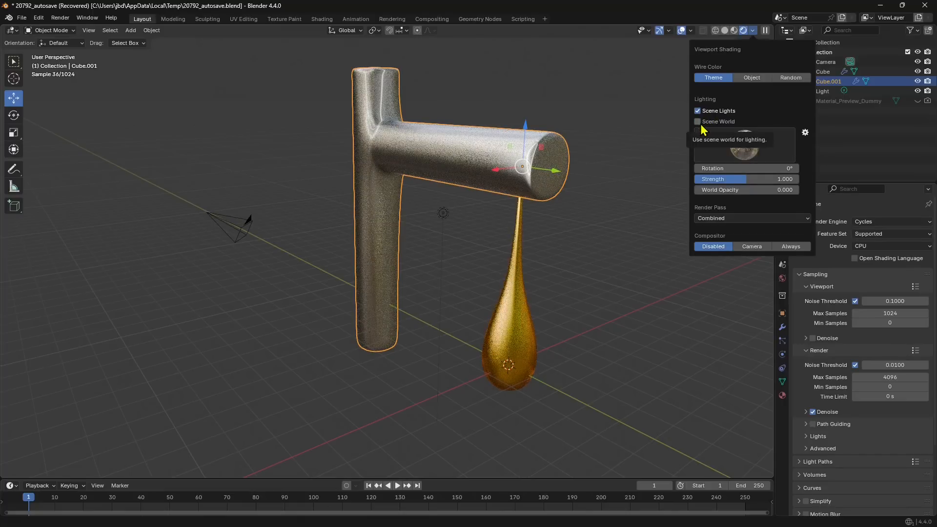
middle_drag(468, 274, 478, 272)
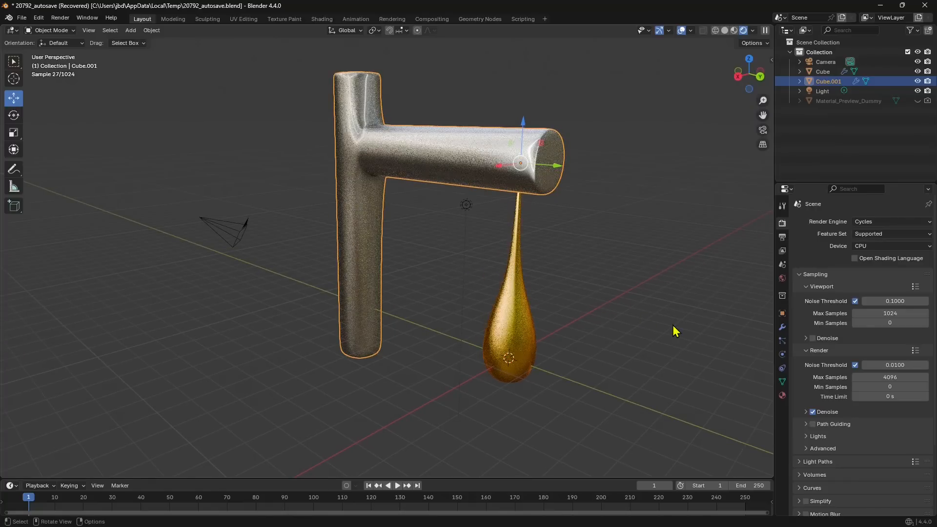
- Select the teardrop, apply the Fake Glass material from the Sample Materials library to it, and deselect it
click(513, 320)
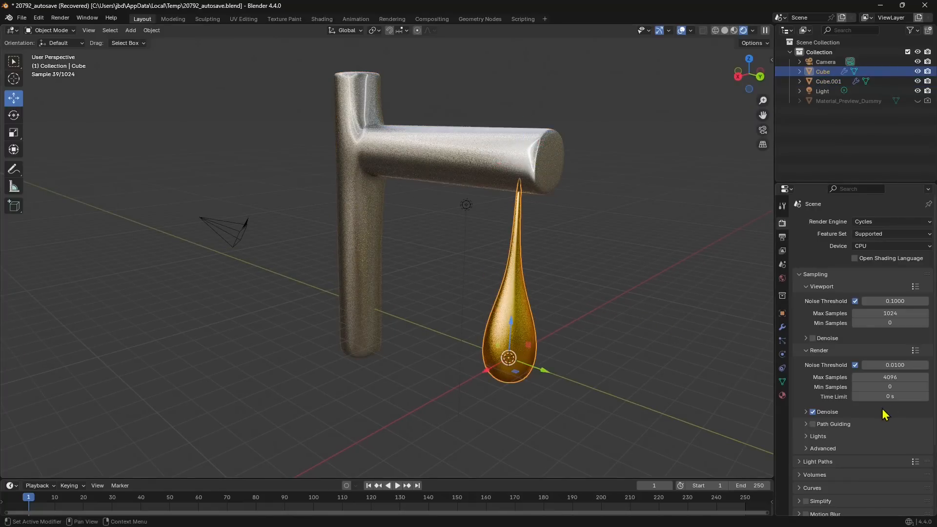
click(782, 396)
scroll(844, 406, down, 7)
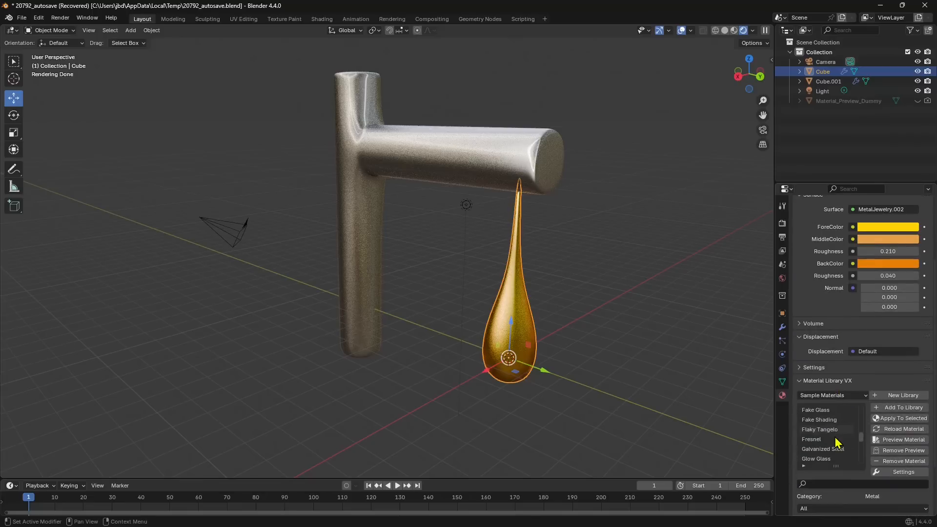
click(820, 410)
click(893, 419)
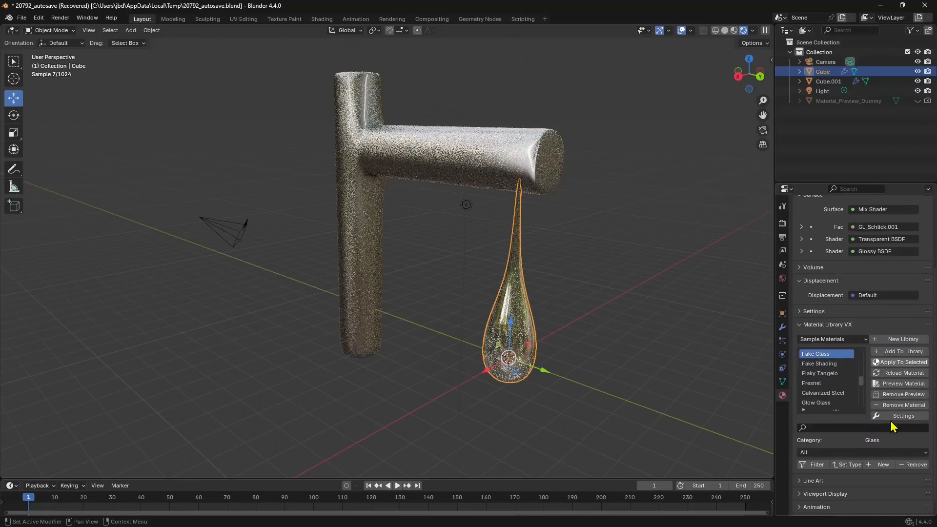
middle_drag(569, 382, 604, 347)
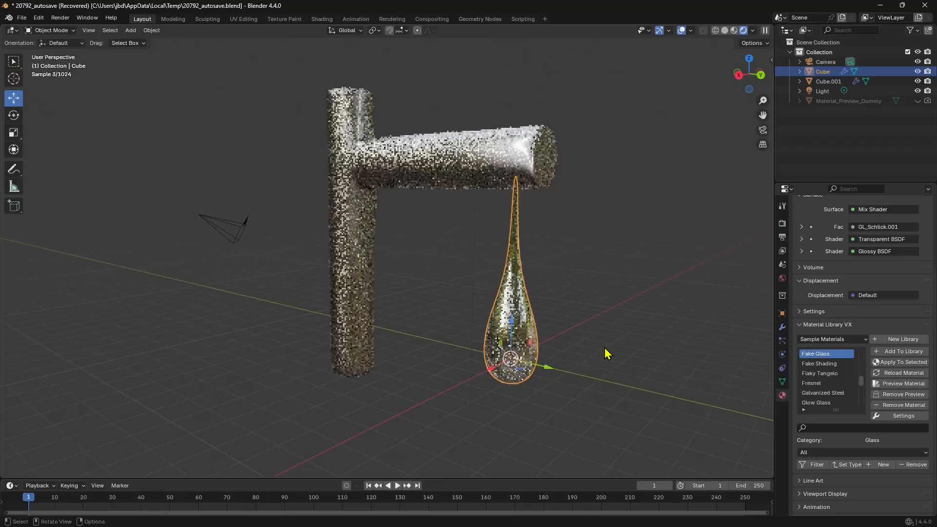
click(673, 364)
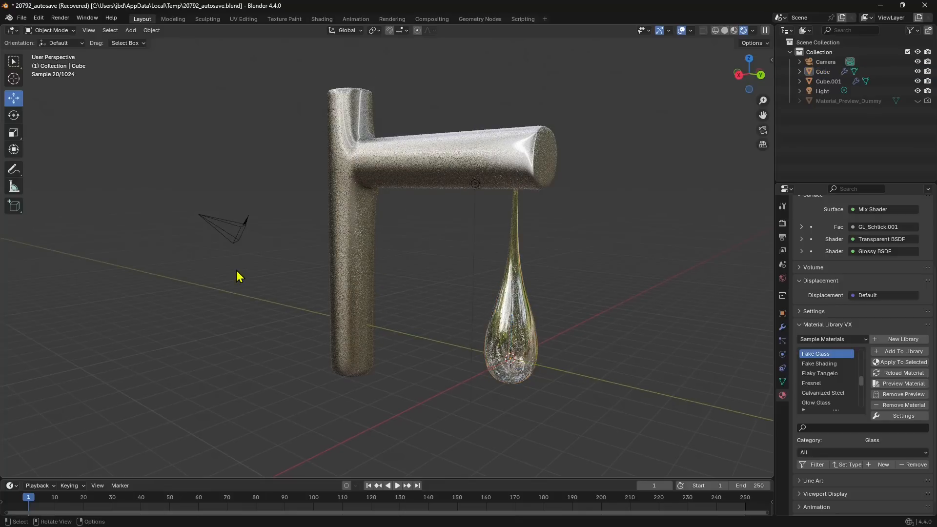
- Apply Shade Auto Smooth to the pipe with an angle of 25.4°
click(371, 175)
right_click(372, 177)
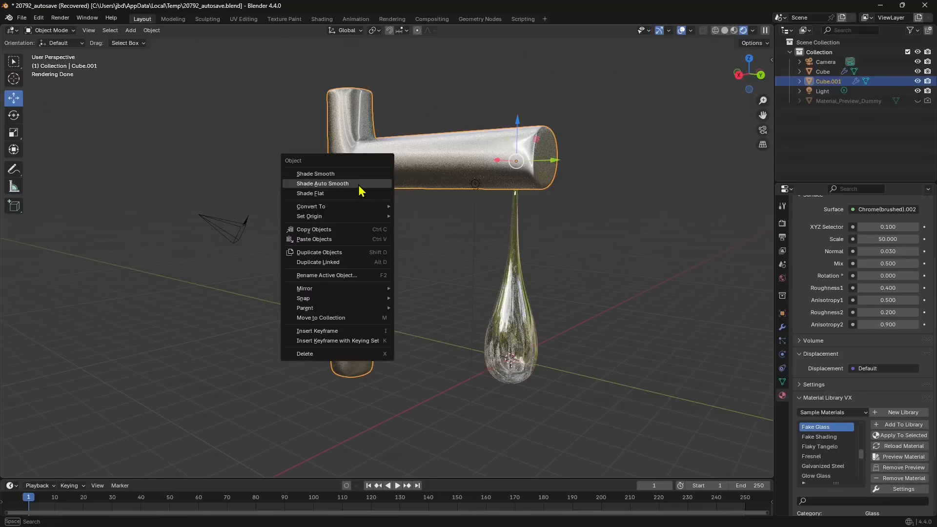
click(359, 184)
right_click(372, 170)
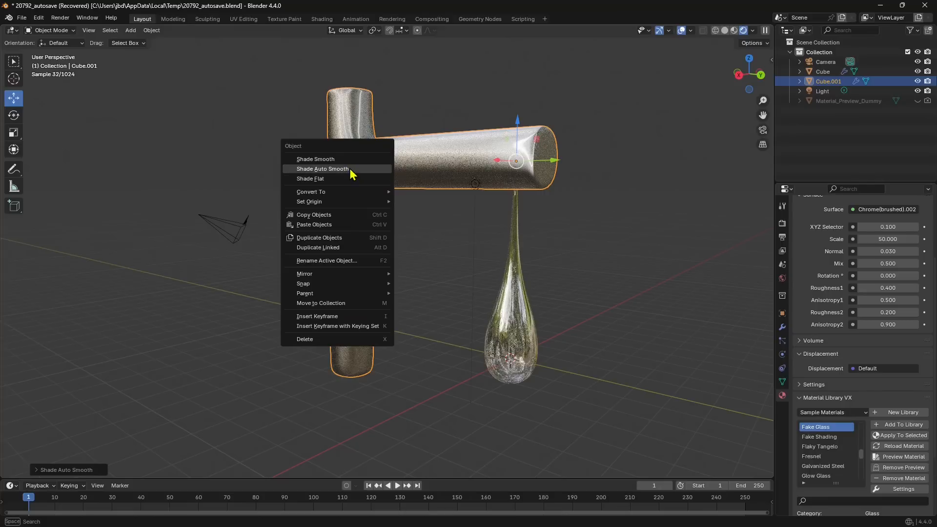
click(352, 170)
click(69, 470)
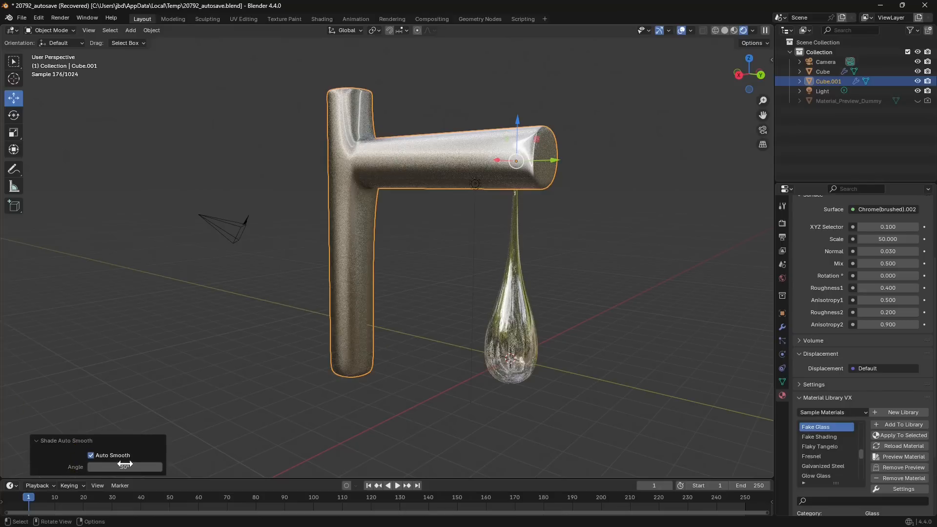
mouse_move(125, 464)
mouse_down()
mouse_move(101, 465)
mouse_move(115, 467)
mouse_up()
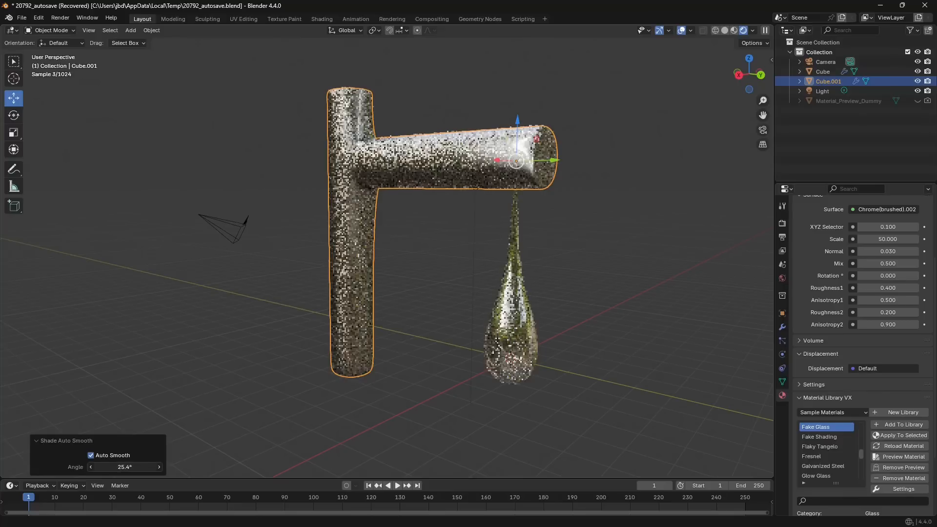
- Deselect everything and examine the metal pipe and glass teardrop from the opposite side
click(452, 298)
click(528, 343)
middle_drag(528, 344, 483, 360)
click(437, 290)
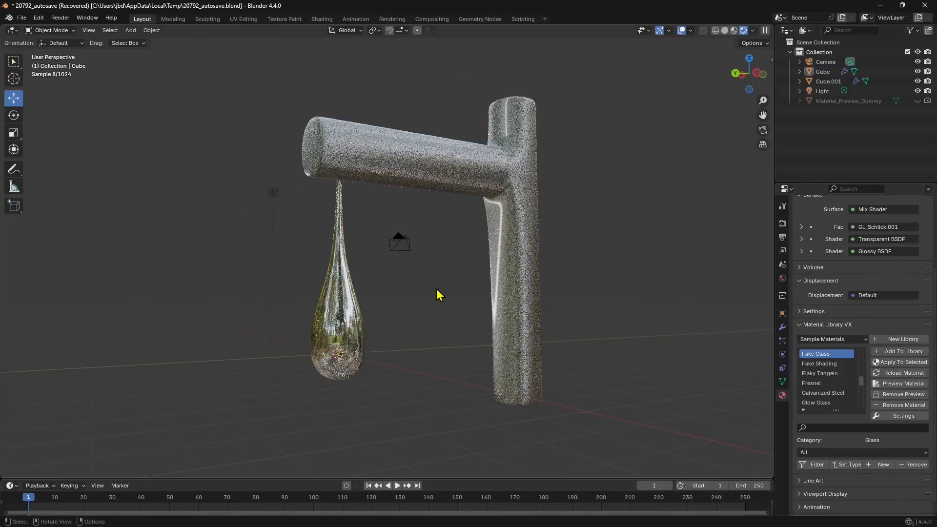
click(335, 317)
click(415, 364)
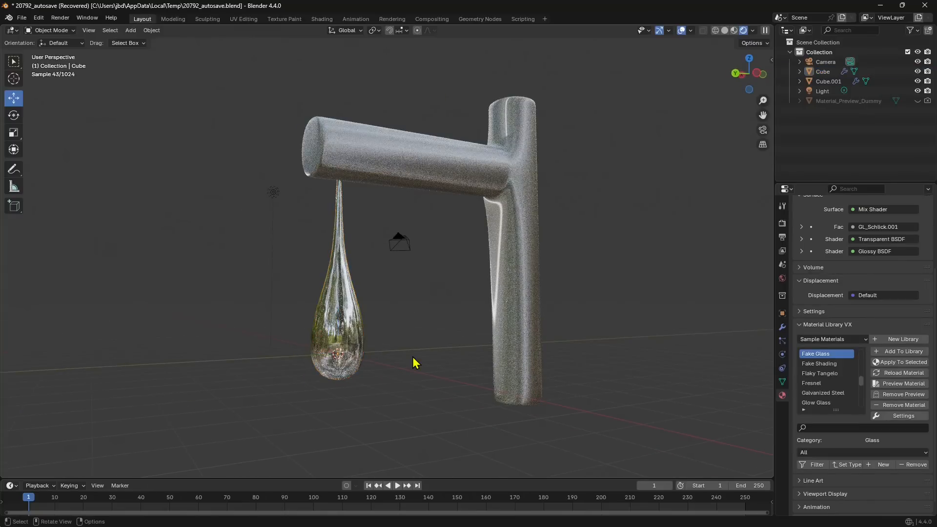
middle_drag(416, 364, 420, 370)
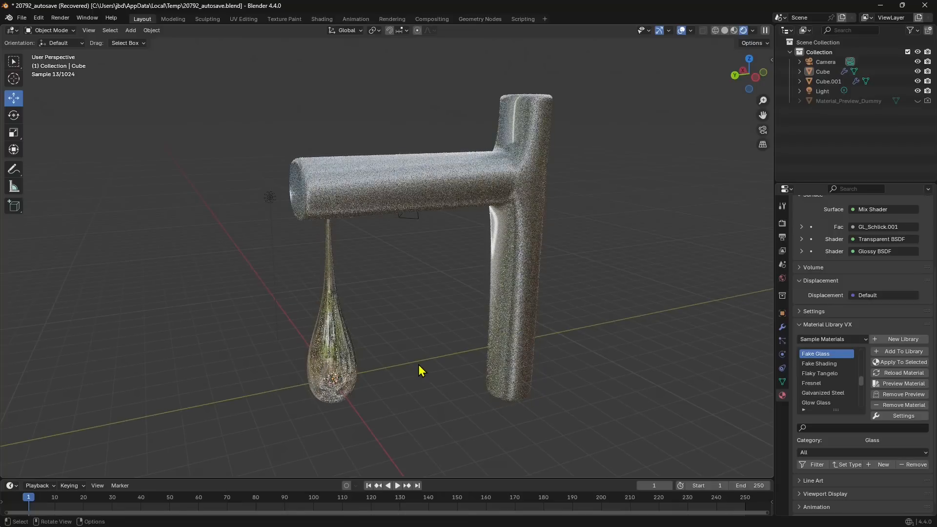